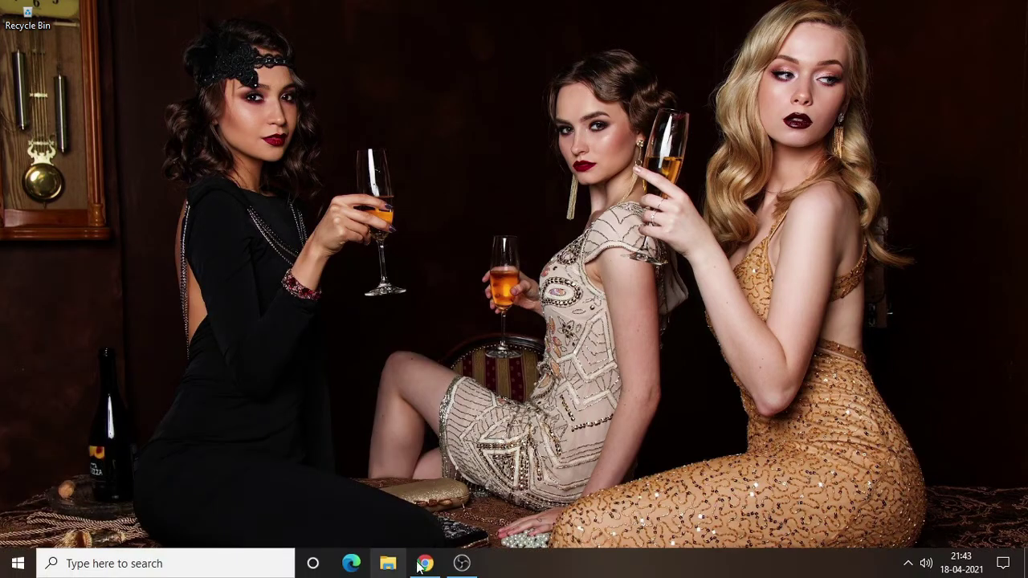
# Step: Open Yahoo Mail in the browser and go to the account's Personal Info page
pyautogui.click(424, 563)
pyautogui.click(292, 36)
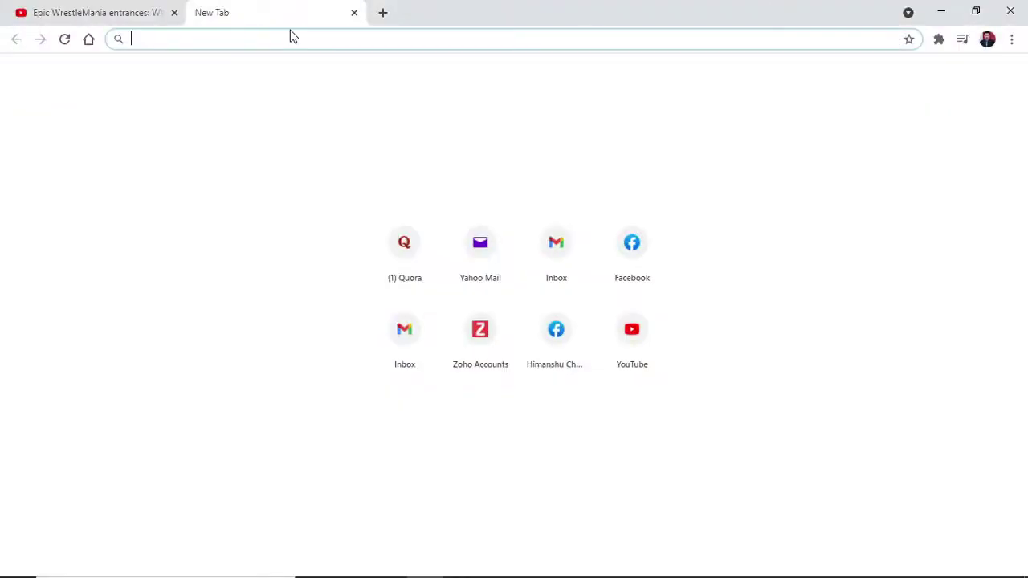
pyautogui.write('mail')
pyautogui.press('Up')
pyautogui.press('Up')
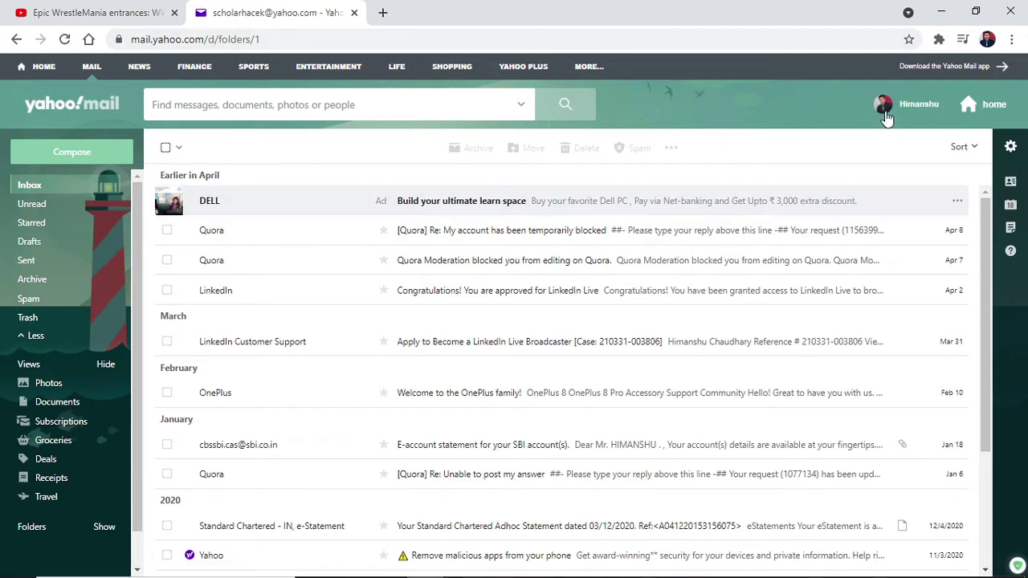
pyautogui.moveTo(910, 113)
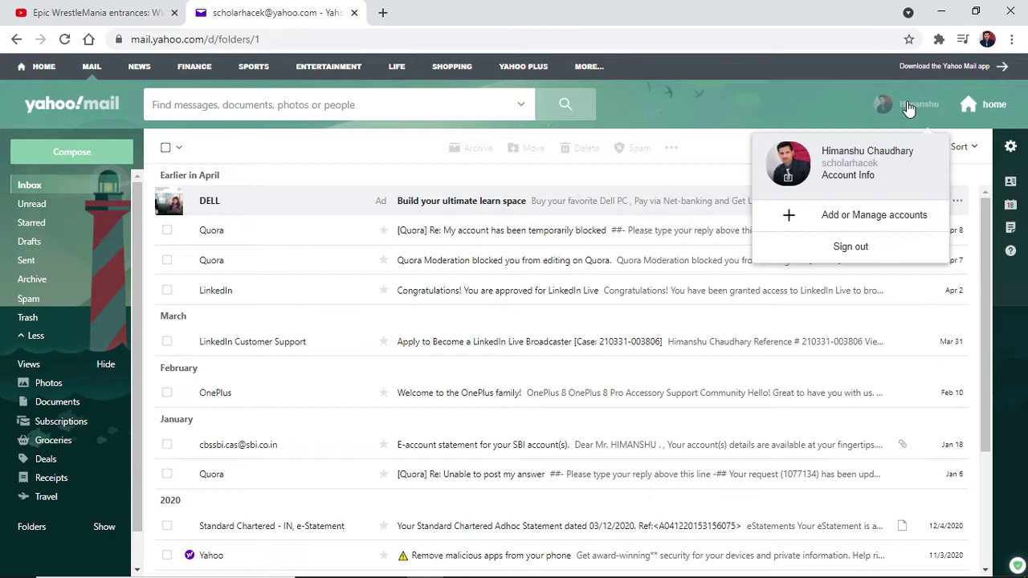
pyautogui.click(839, 175)
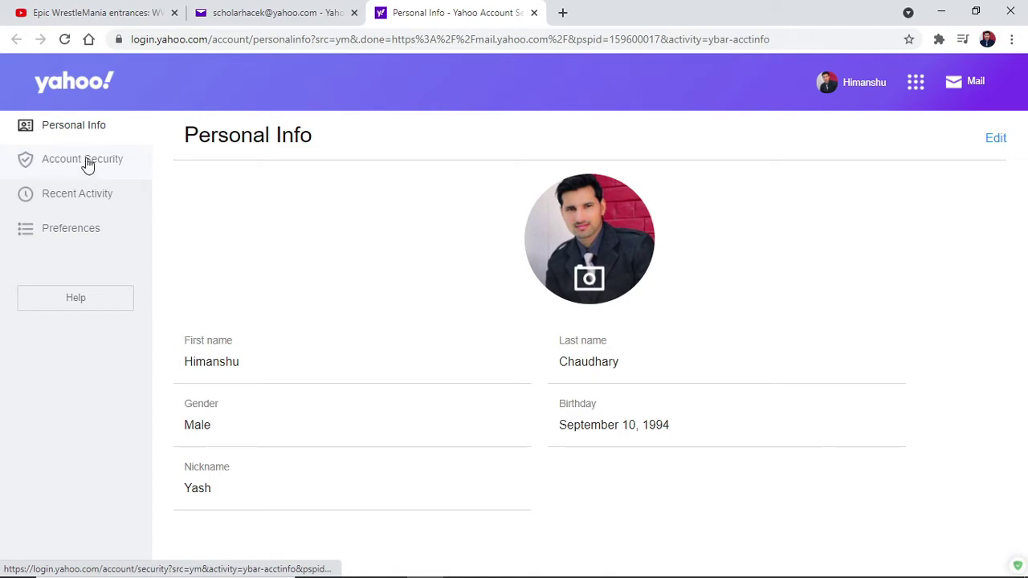
# Step: Go to Account Security and scroll down to the App Password card
pyautogui.click(87, 163)
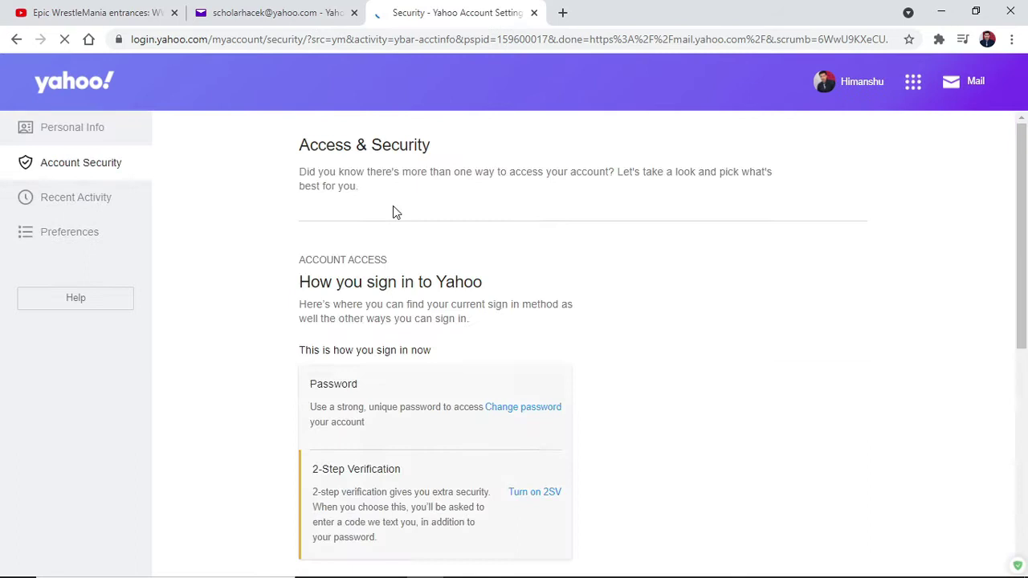
pyautogui.scroll(-2, 395, 299)
pyautogui.scroll(-2, 395, 299)
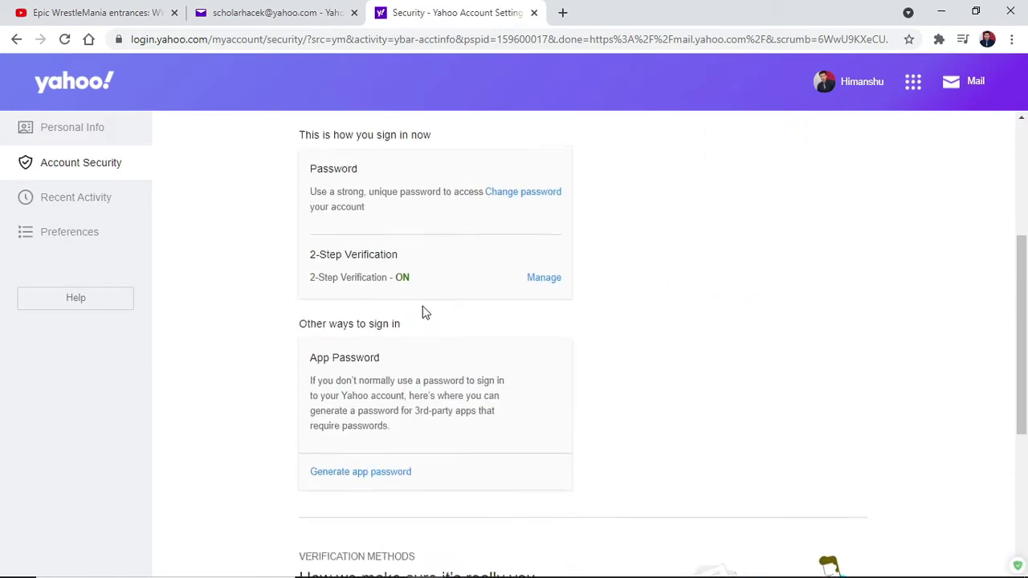
pyautogui.scroll(-1, 423, 310)
pyautogui.moveTo(299, 219); pyautogui.dragTo(402, 230)
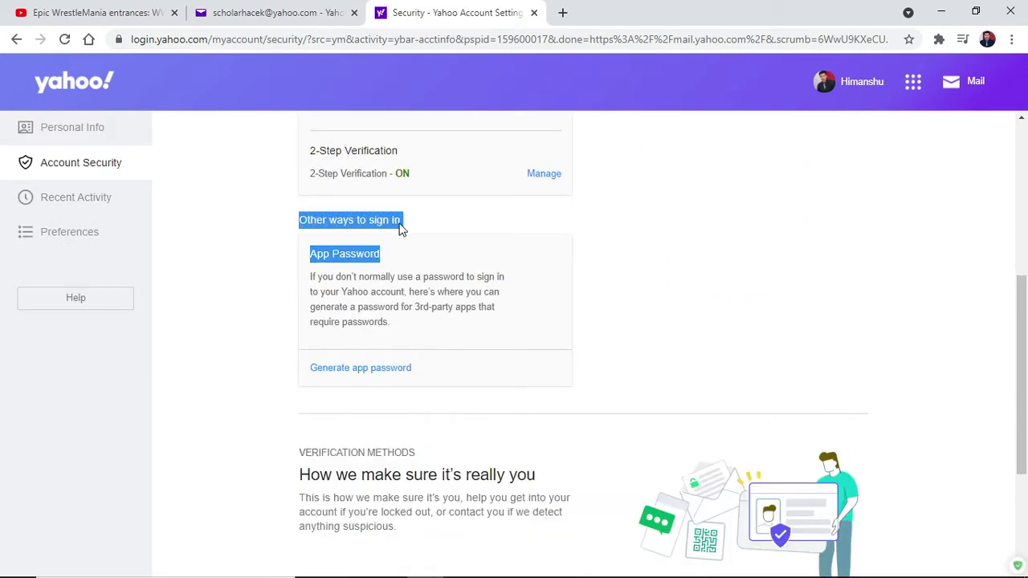
pyautogui.click(330, 226)
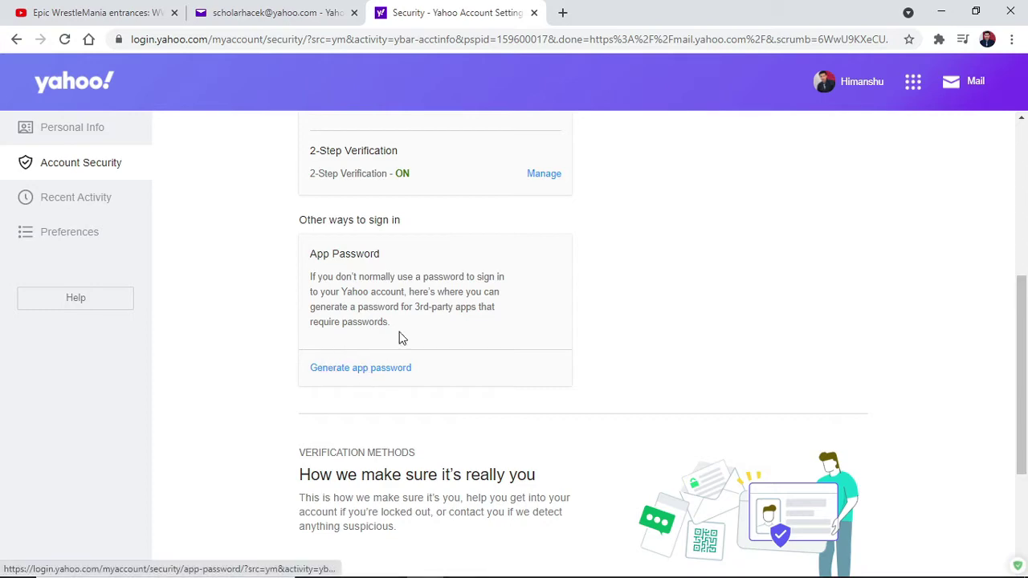
# Step: Generate an app password named 'Microsoft Outlook' and copy it
pyautogui.click(365, 369)
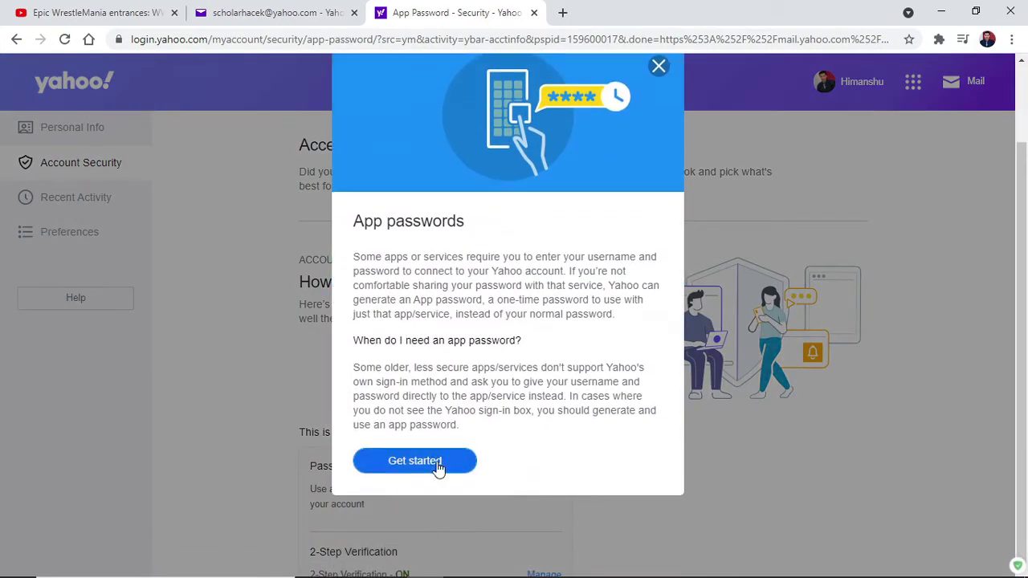
pyautogui.click(414, 460)
pyautogui.click(419, 424)
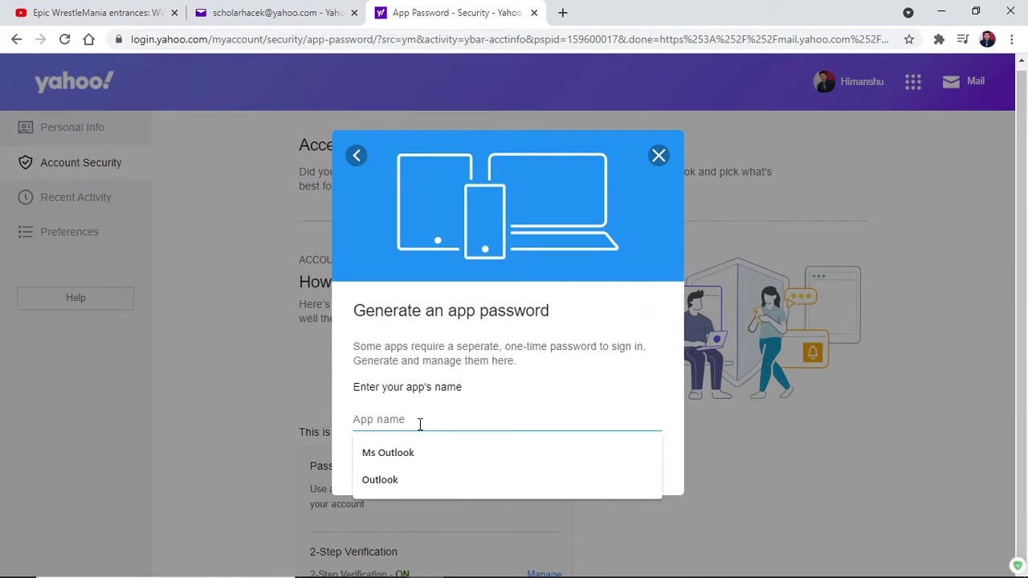
pyautogui.write('Microsoft Outlook')
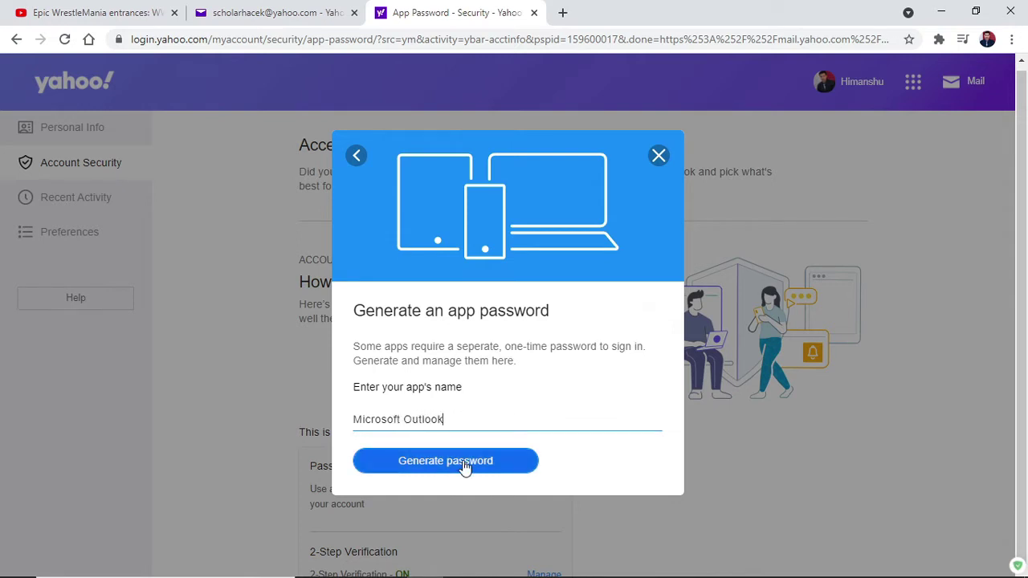
pyautogui.click(466, 467)
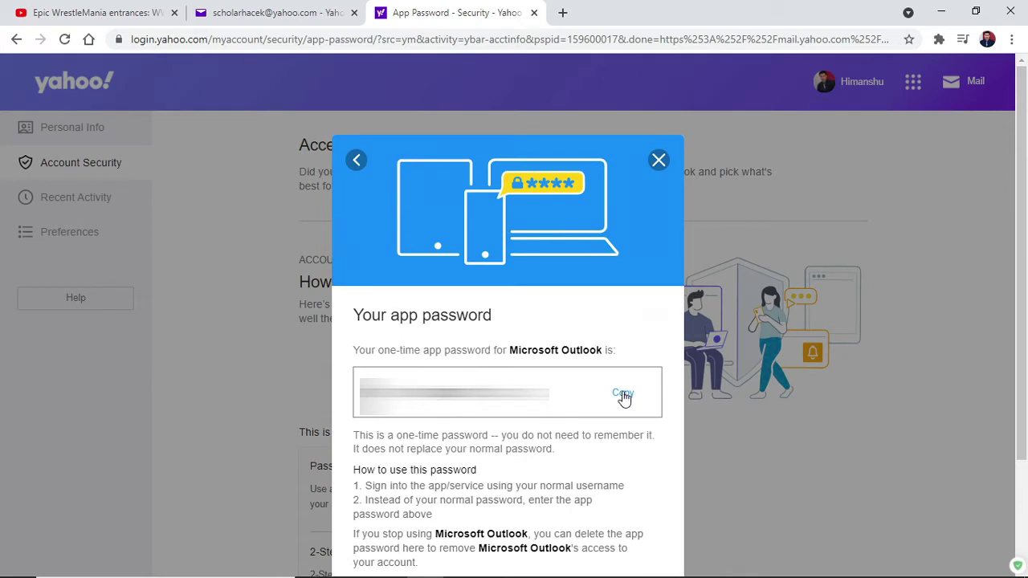
pyautogui.click(623, 394)
# Step: Launch Notepad and paste the copied app password into it
pyautogui.press('super+r')
pyautogui.write('no')
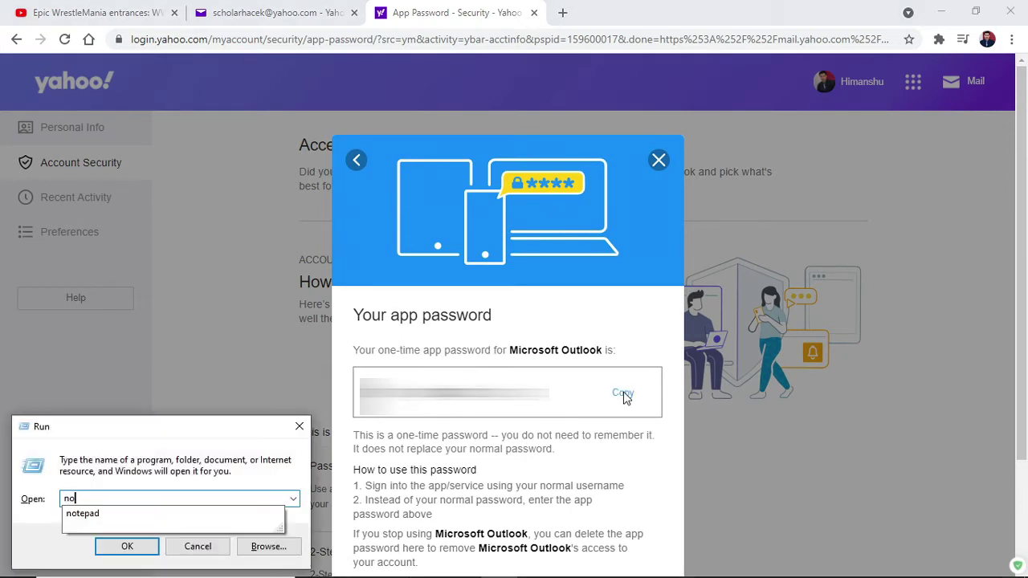
pyautogui.press('Down')
pyautogui.press('Return')
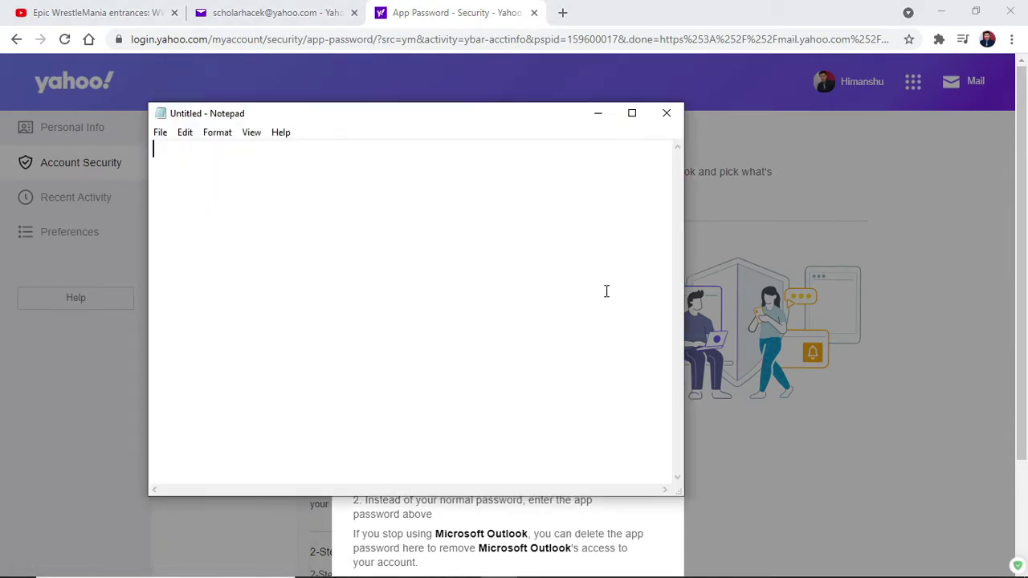
pyautogui.hotkey('ctrl', 'v')
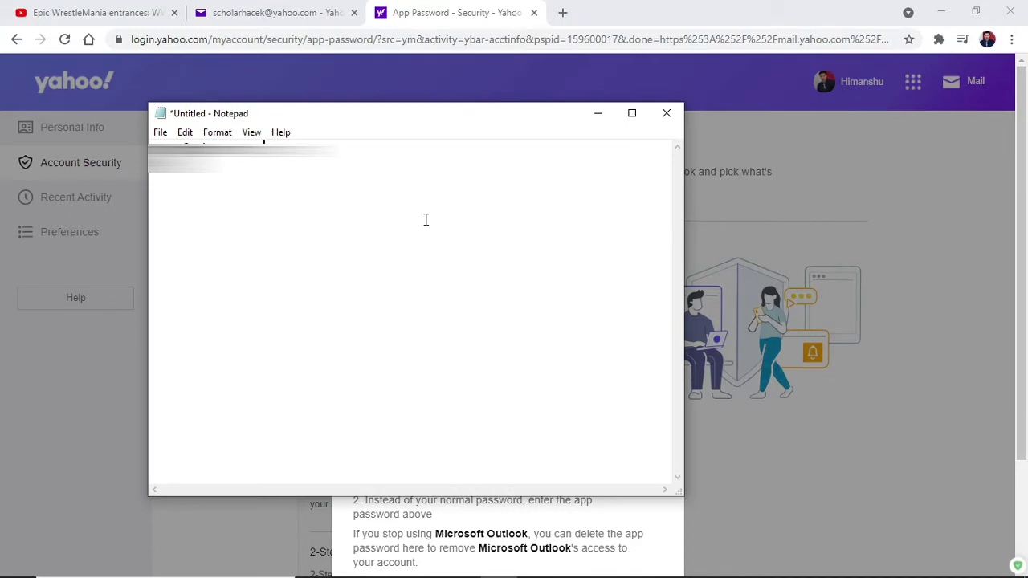
pyautogui.hotkey('ctrl', 'a')
# Step: Back in the browser, close the app password dialogs to return to Access & Security
pyautogui.hotkey('alt', 'Tab')
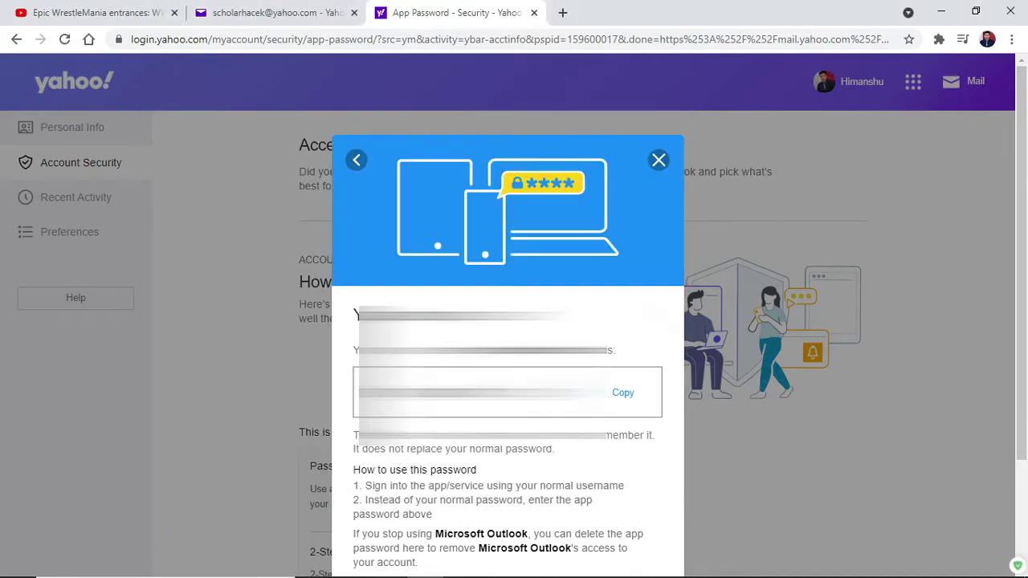
pyautogui.scroll(-3, 485, 494)
pyautogui.click(396, 458)
pyautogui.scroll(-5, 418, 417)
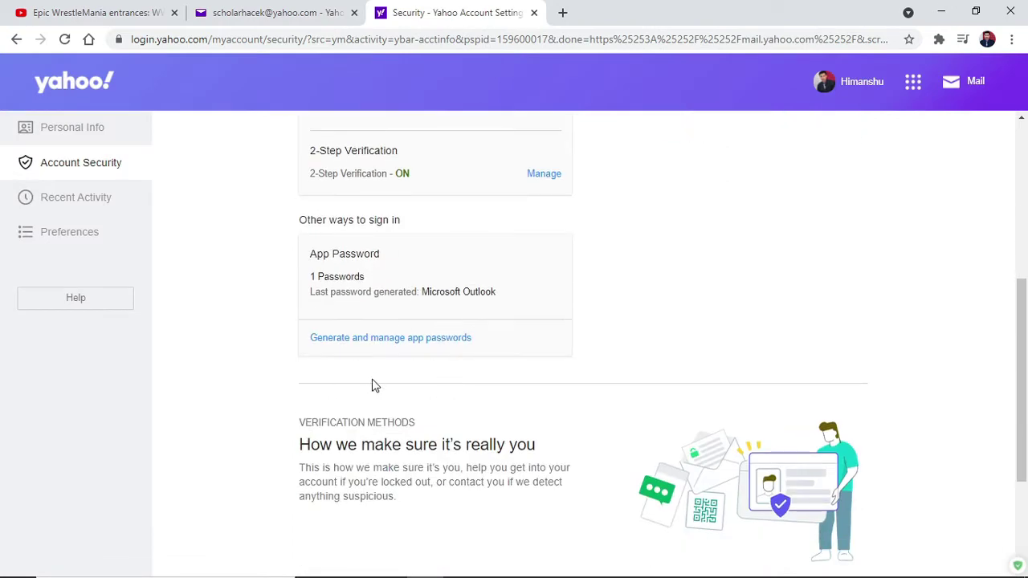
pyautogui.click(386, 348)
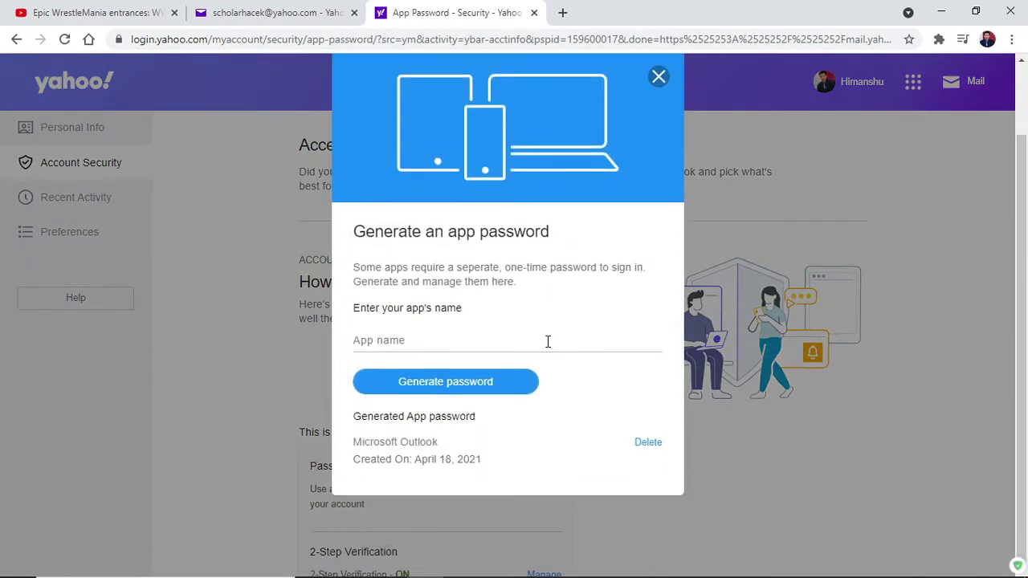
pyautogui.click(657, 74)
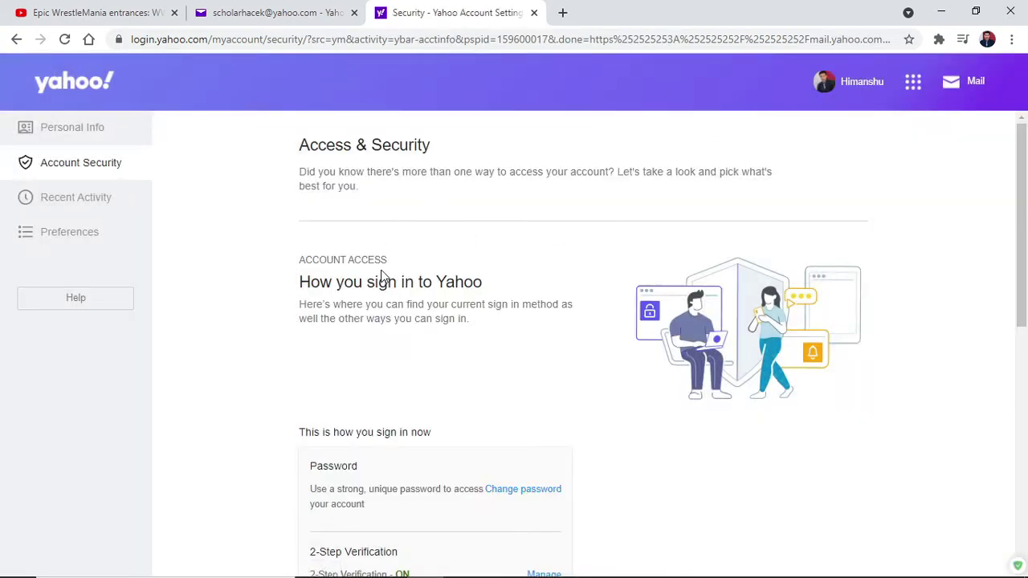
# Step: From Control Panel's Mail settings, add a new profile named 'Yahoo Mails'
pyautogui.press('super')
pyautogui.write('control')
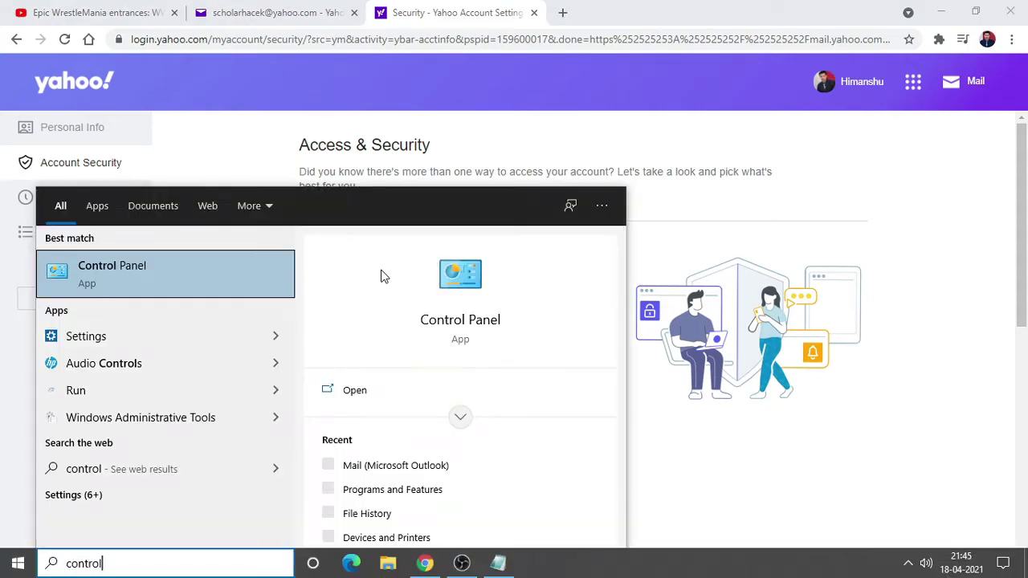
pyautogui.press('Return')
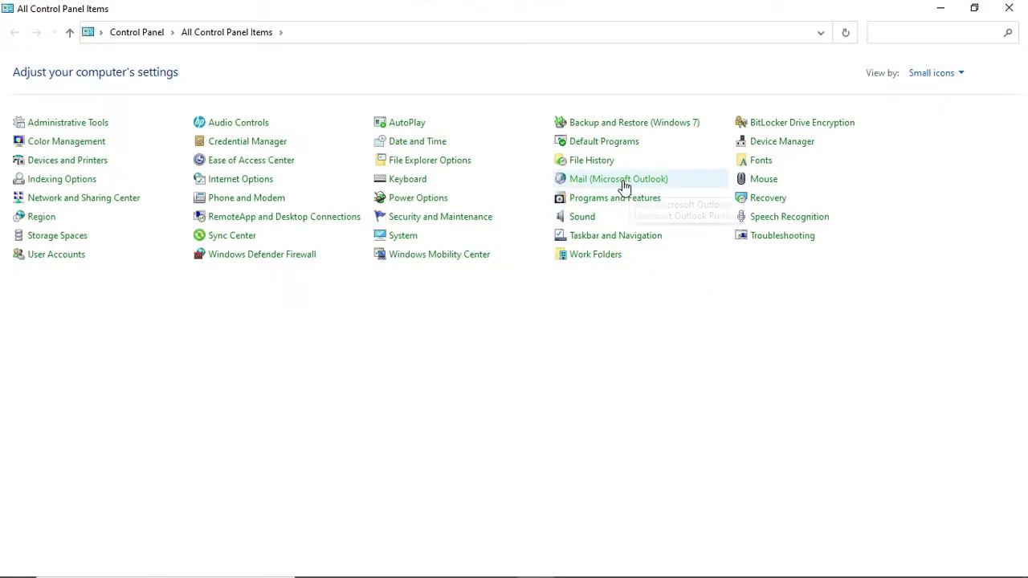
pyautogui.click(620, 189)
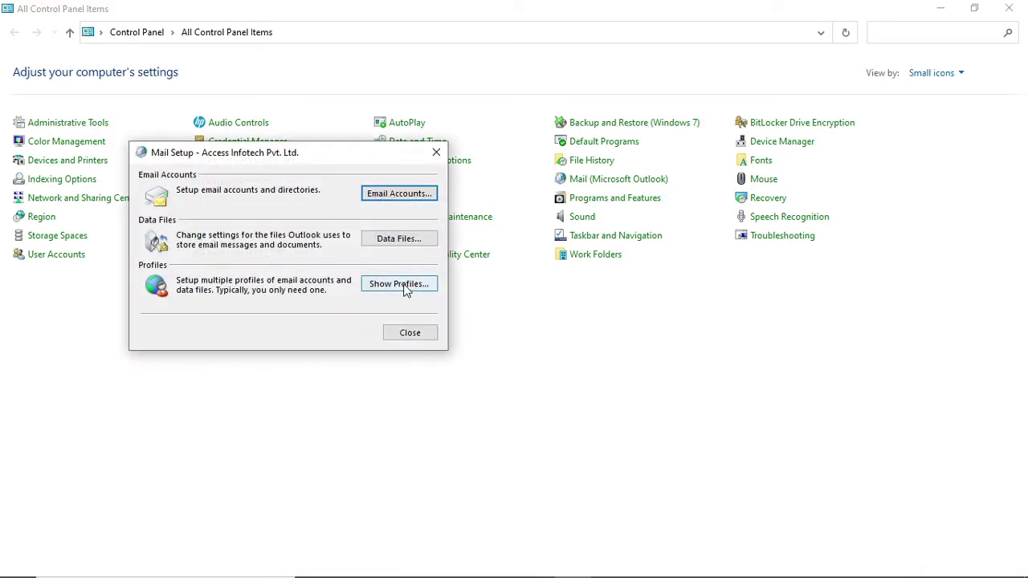
pyautogui.click(402, 285)
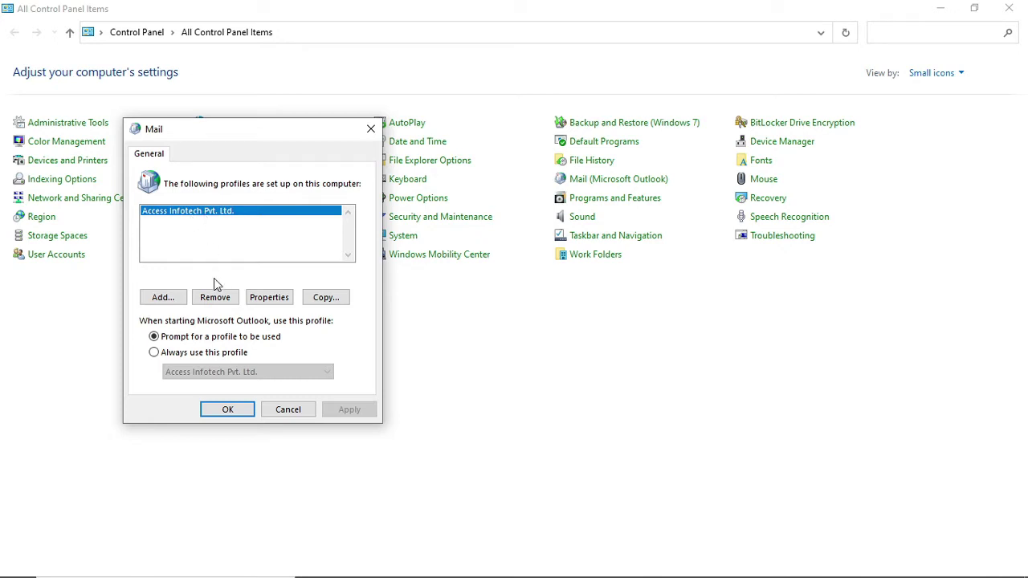
pyautogui.click(171, 304)
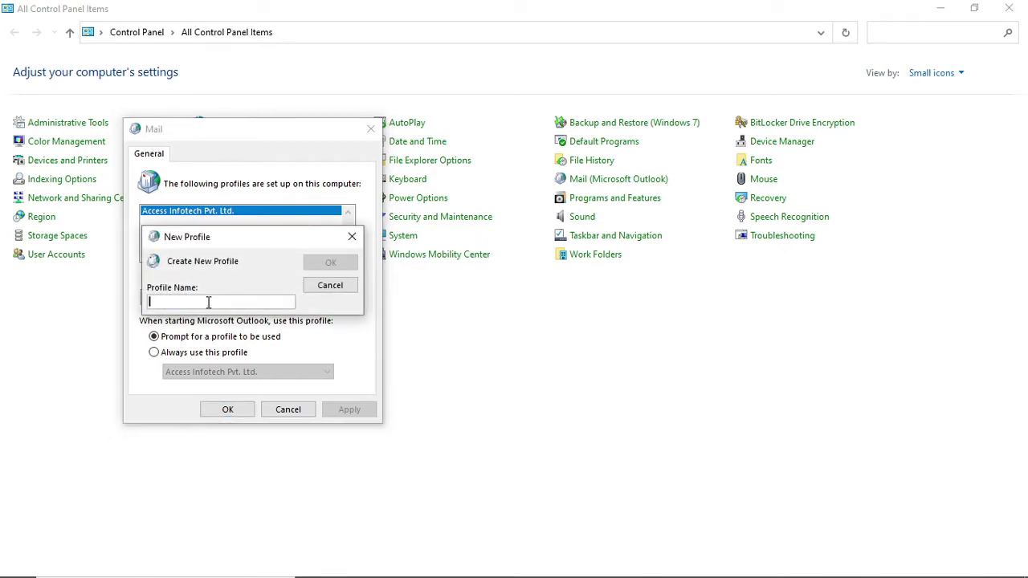
pyautogui.write('Yahoo Mails')
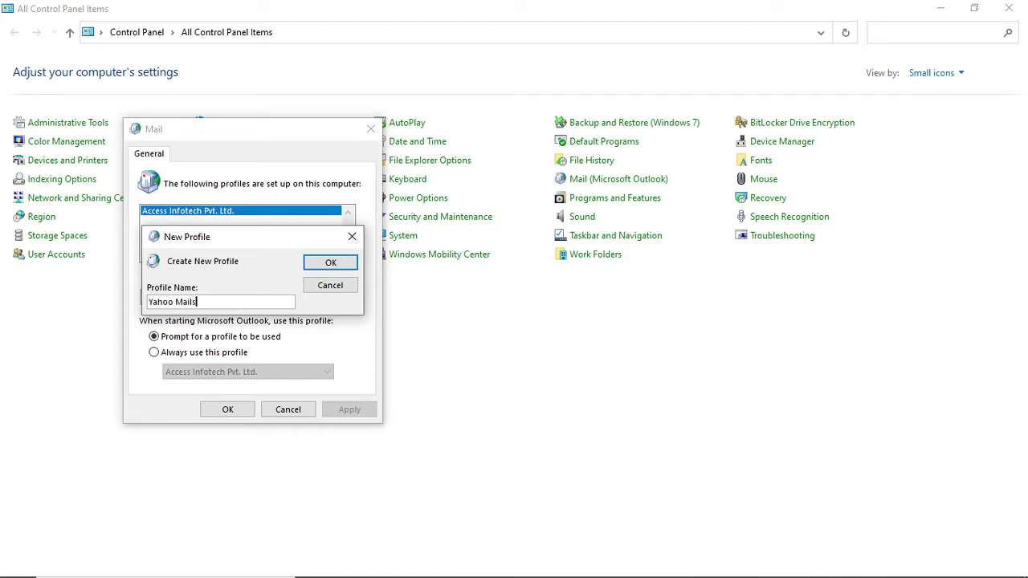
pyautogui.press('Return')
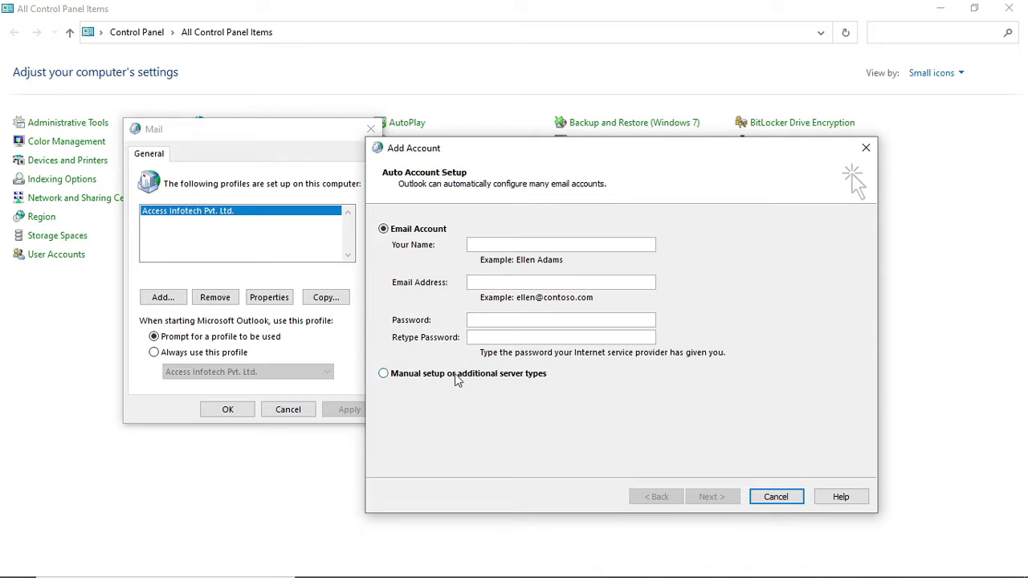
# Step: Choose manual POP/IMAP setup and enter the account holder's name and Yahoo e-mail address
pyautogui.click(455, 377)
pyautogui.click(713, 496)
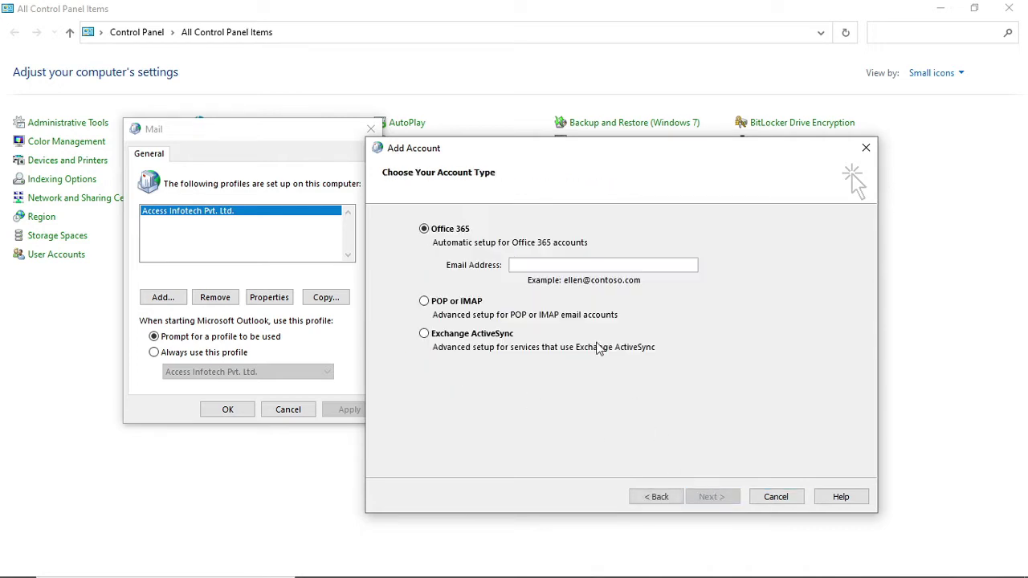
pyautogui.click(458, 303)
pyautogui.click(714, 497)
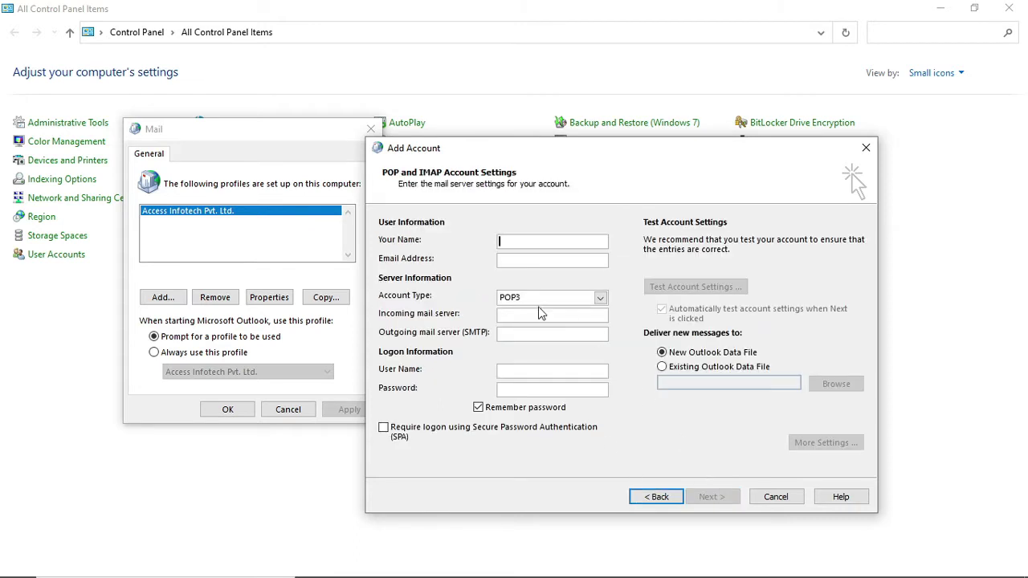
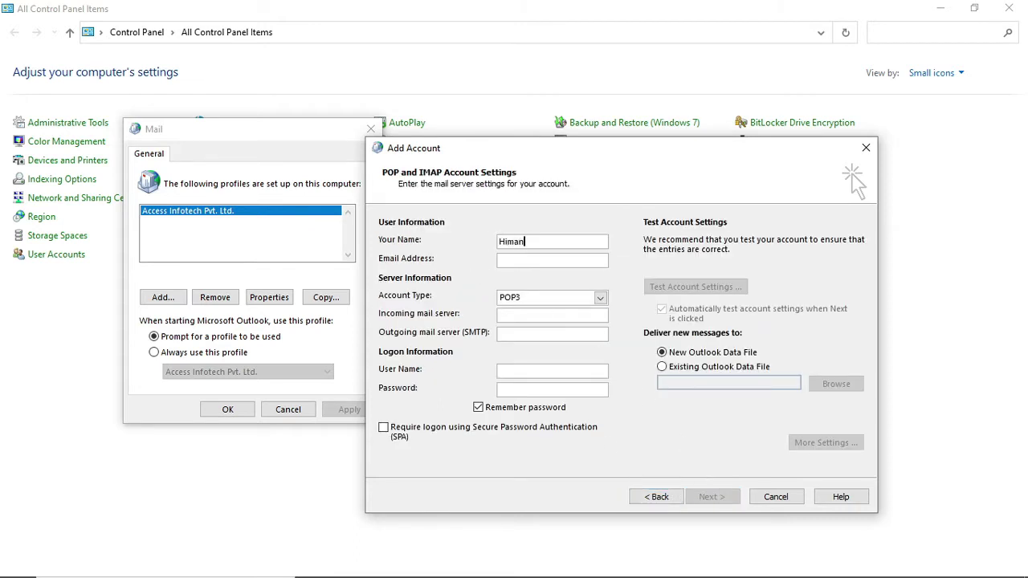
pyautogui.click(554, 263)
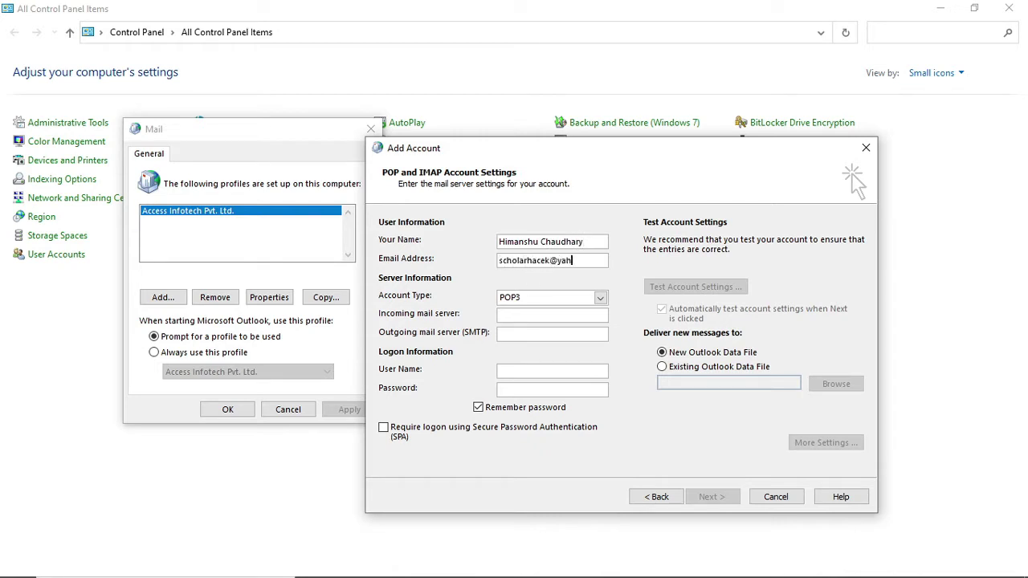
# Step: Set account type IMAP, incoming server imap.mail.yahoo.com and outgoing server smtp.mail.yahoo.com
pyautogui.click(548, 298)
pyautogui.click(528, 318)
pyautogui.click(527, 318)
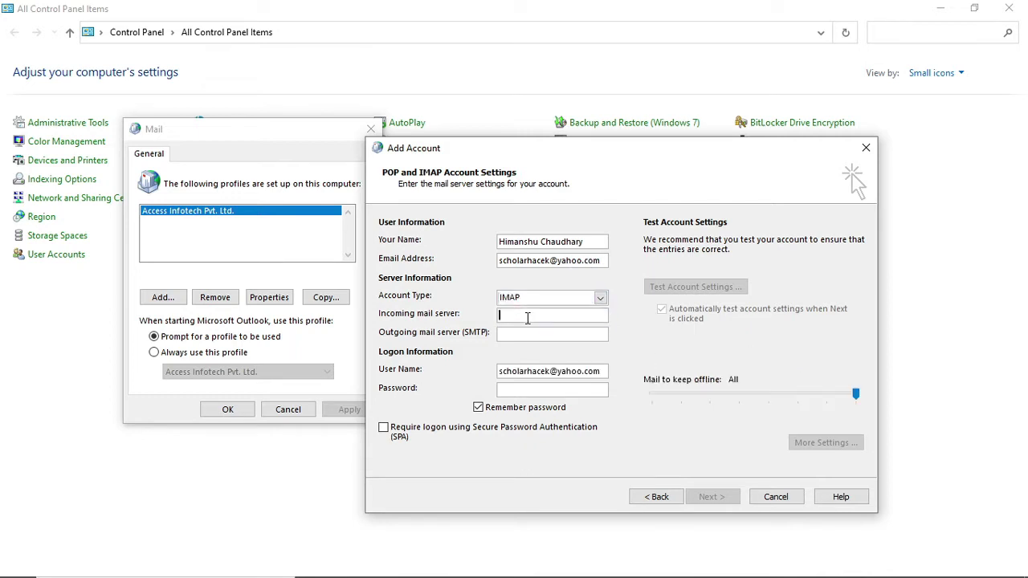
pyautogui.write('imap.mail')
pyautogui.write('.yahoo.com')
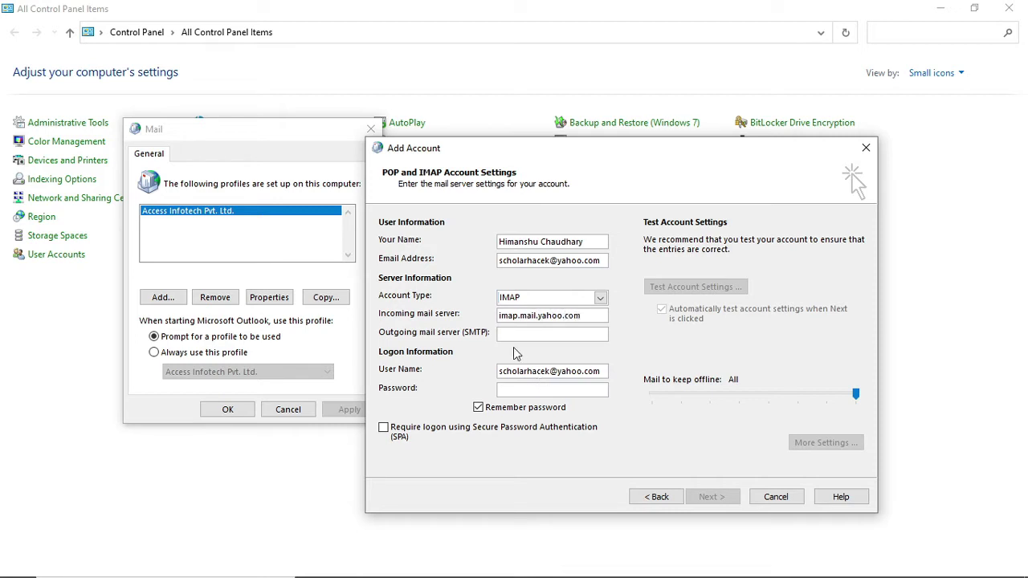
pyautogui.moveTo(599, 315); pyautogui.dragTo(477, 344)
pyautogui.hotkey('ctrl', 'c')
pyautogui.click(516, 334)
pyautogui.hotkey('ctrl', 'v')
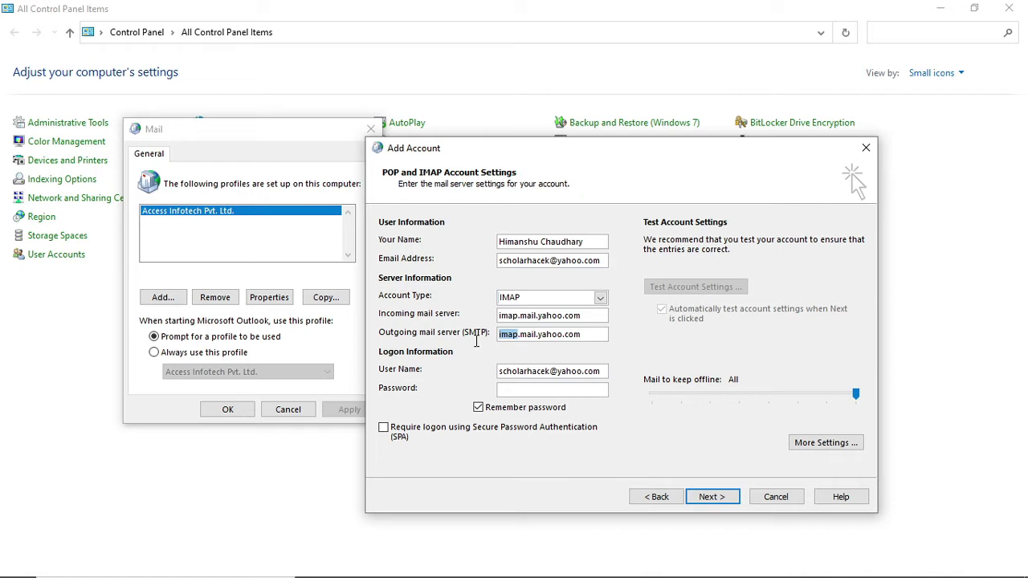
pyautogui.write('smtp.')
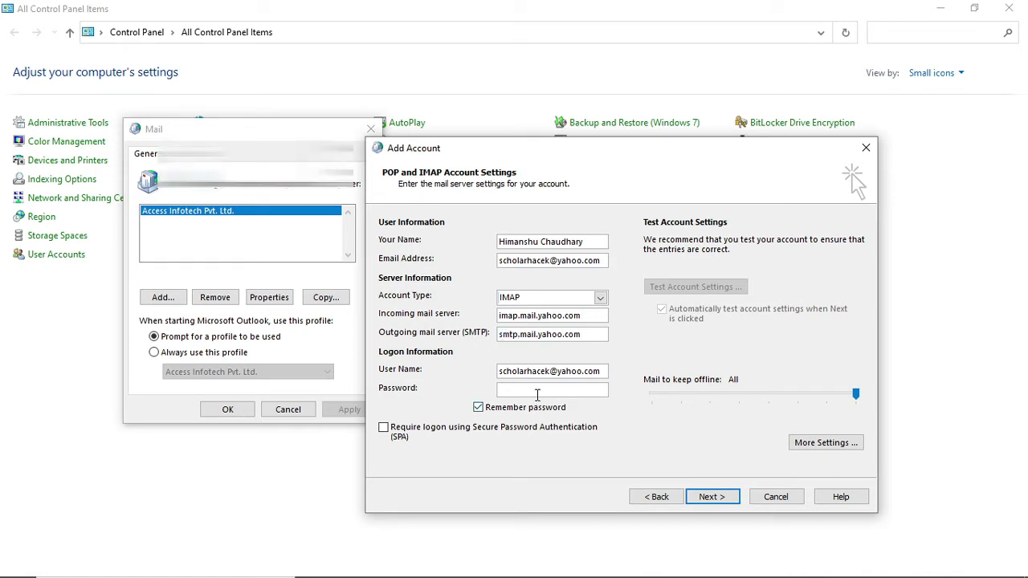
pyautogui.click(536, 390)
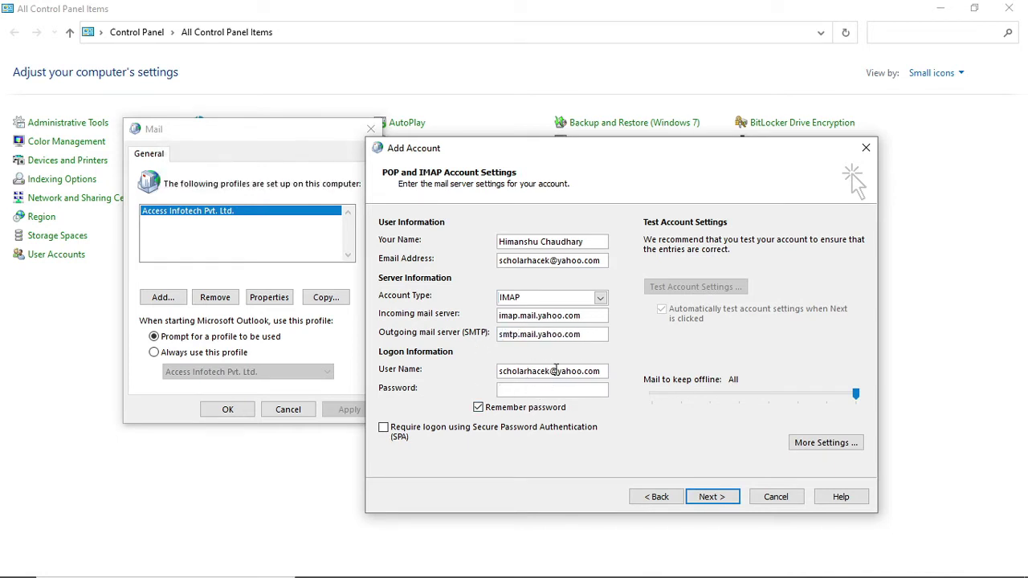
pyautogui.moveTo(551, 371); pyautogui.dragTo(769, 405)
pyautogui.press('BackSpace')
pyautogui.hotkey('alt', 'Tab')
pyautogui.hotkey('alt', 'Tab')
pyautogui.hotkey('alt', 'Tab')
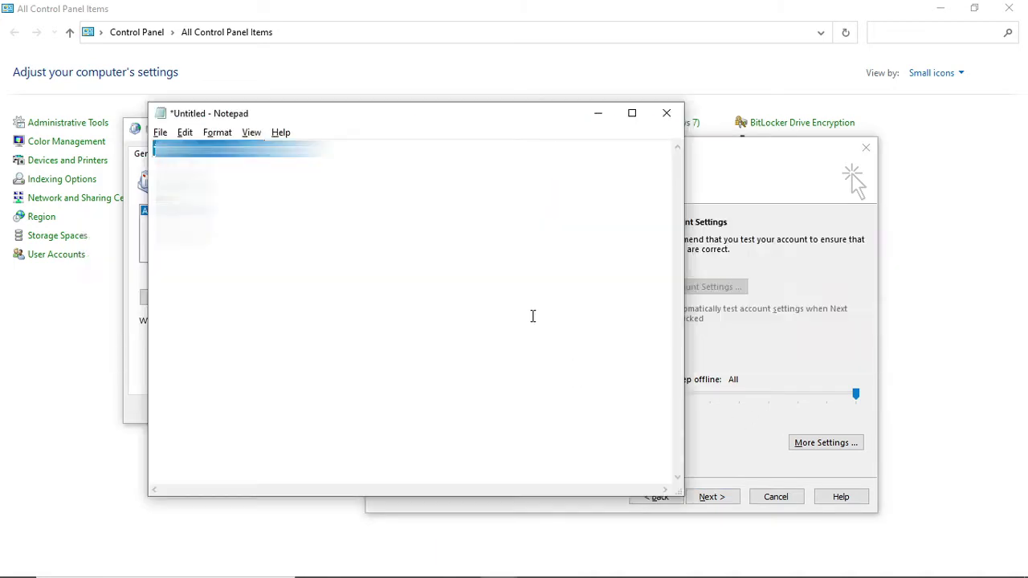
pyautogui.hotkey('alt', 'Tab')
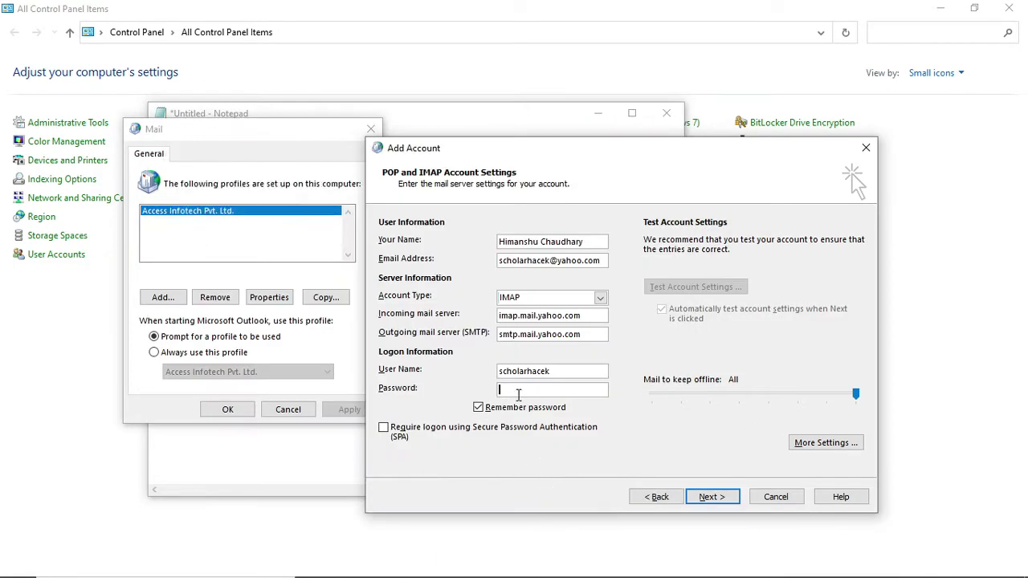
pyautogui.hotkey('ctrl', 'v')
# Step: In More Settings, require authentication for the outgoing SMTP server
pyautogui.click(827, 444)
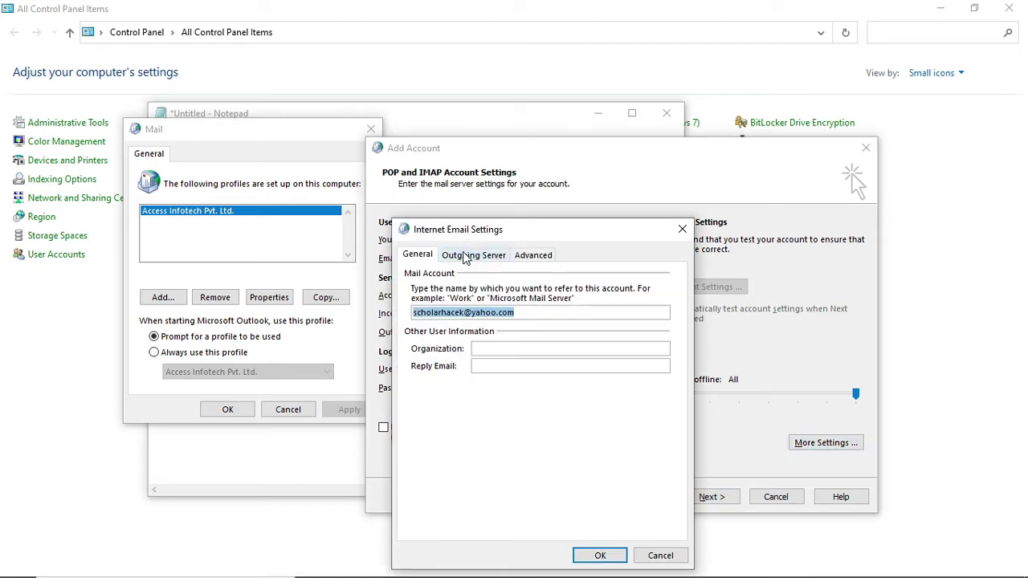
pyautogui.click(465, 255)
pyautogui.click(450, 277)
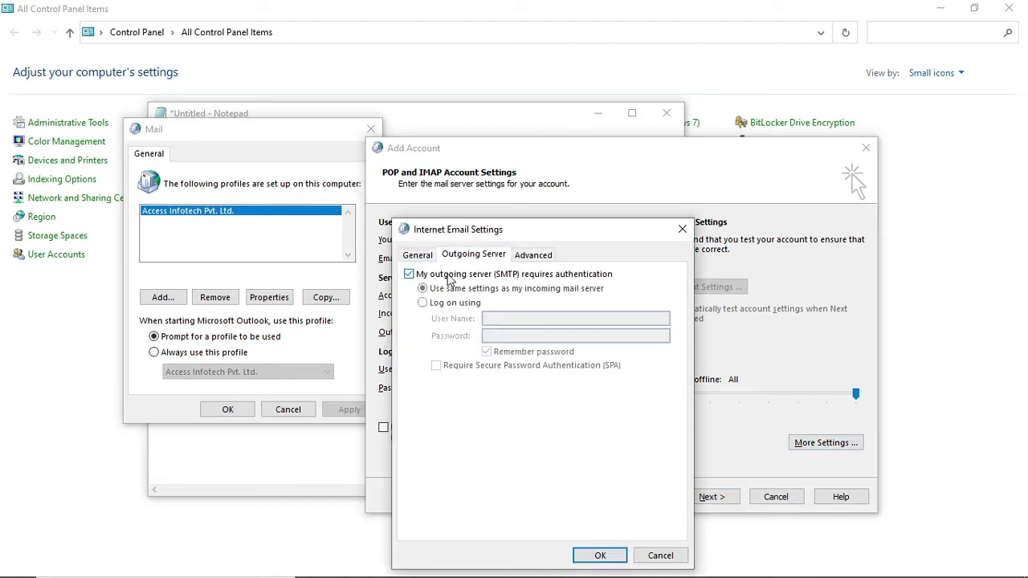
# Step: Set IMAP port 993 and SMTP port 465, both with SSL/TLS encryption, and save
pyautogui.click(531, 254)
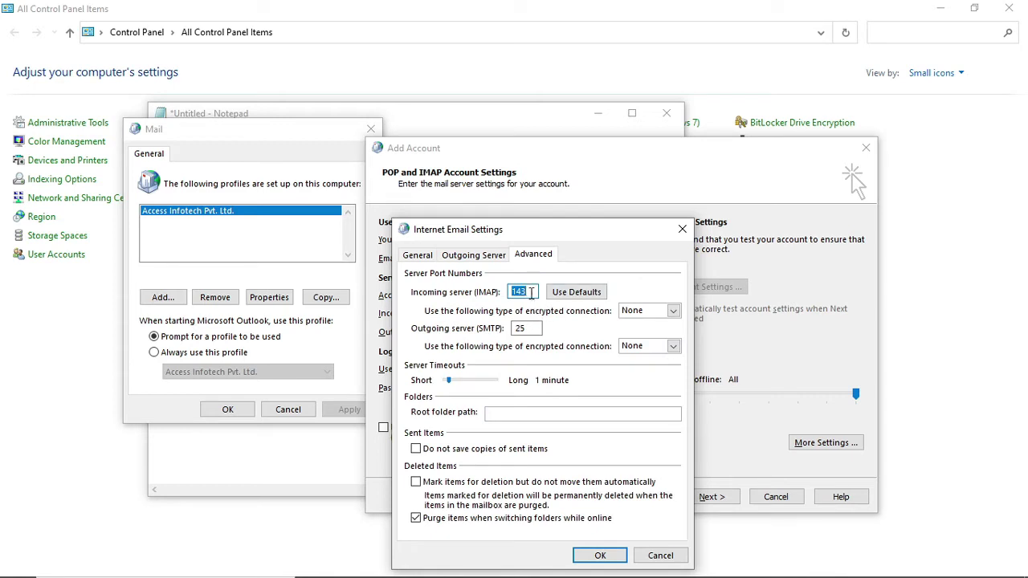
pyautogui.write('993')
pyautogui.click(668, 311)
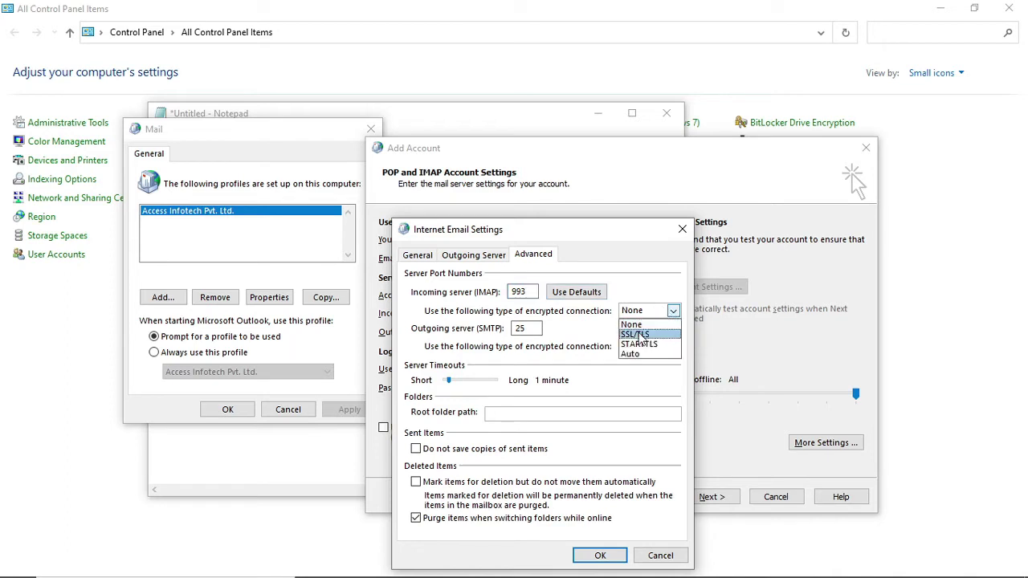
pyautogui.click(638, 335)
pyautogui.moveTo(538, 329); pyautogui.dragTo(486, 329)
pyautogui.write('465')
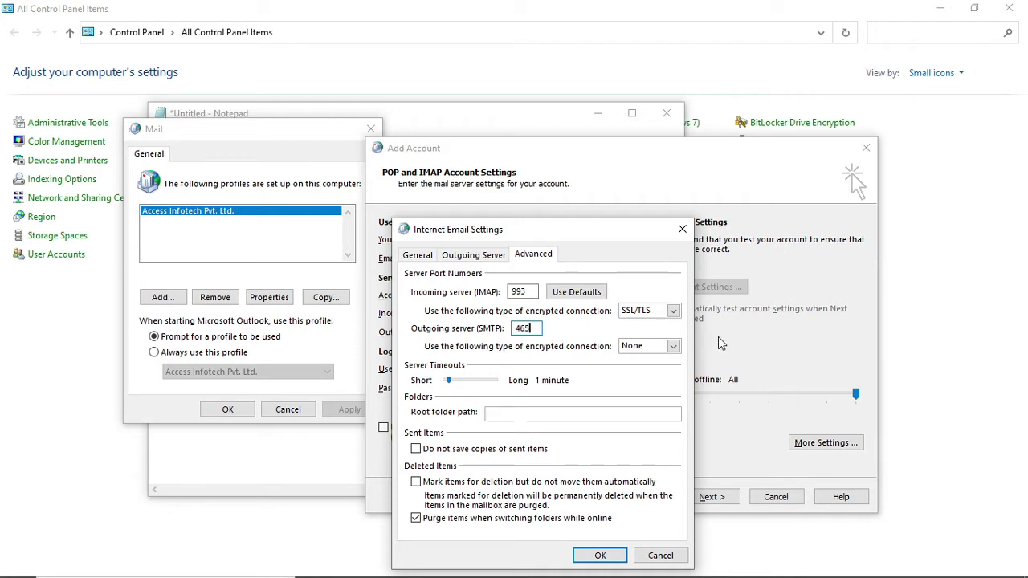
pyautogui.click(673, 346)
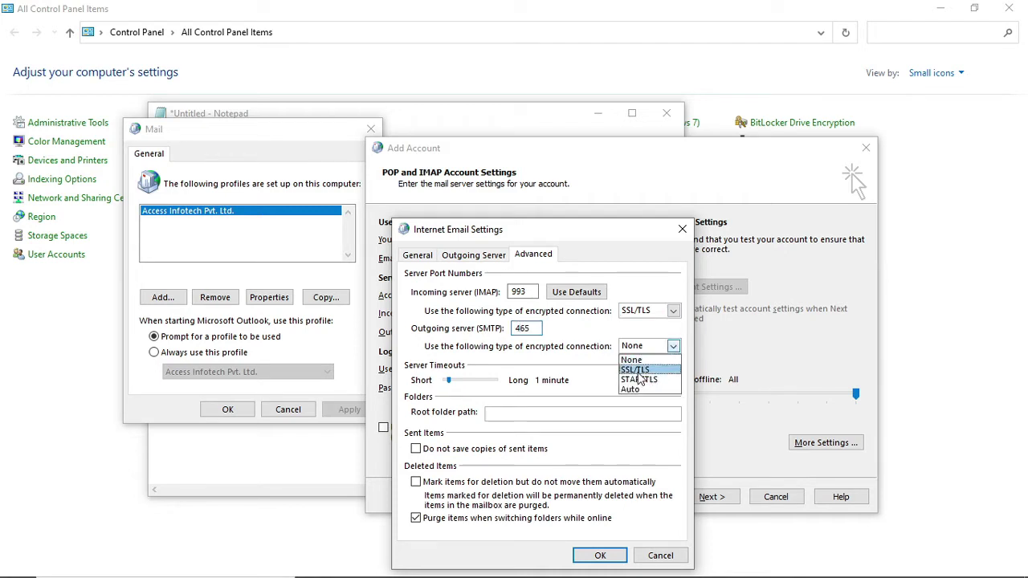
pyautogui.click(635, 367)
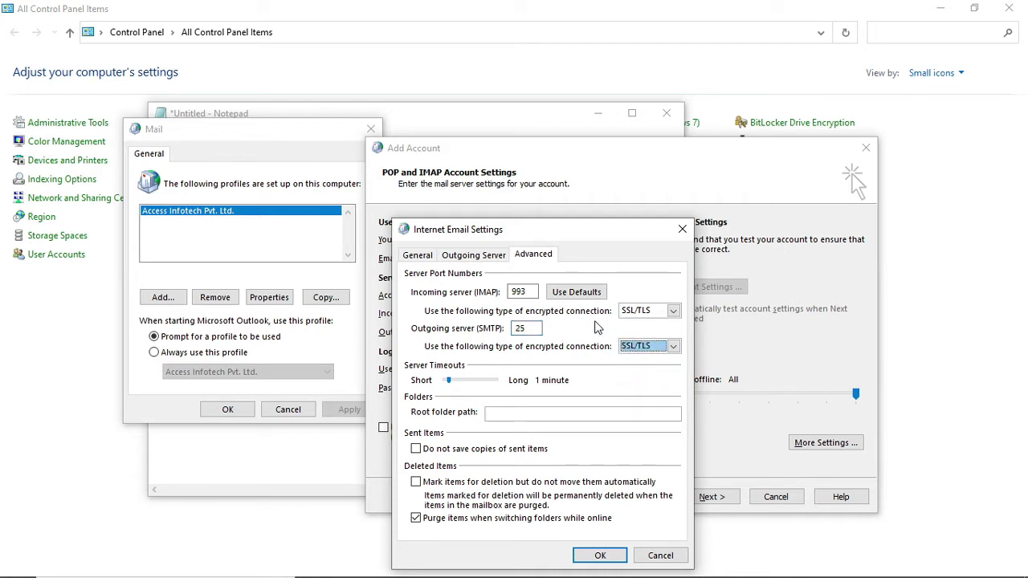
pyautogui.moveTo(538, 329); pyautogui.dragTo(450, 336)
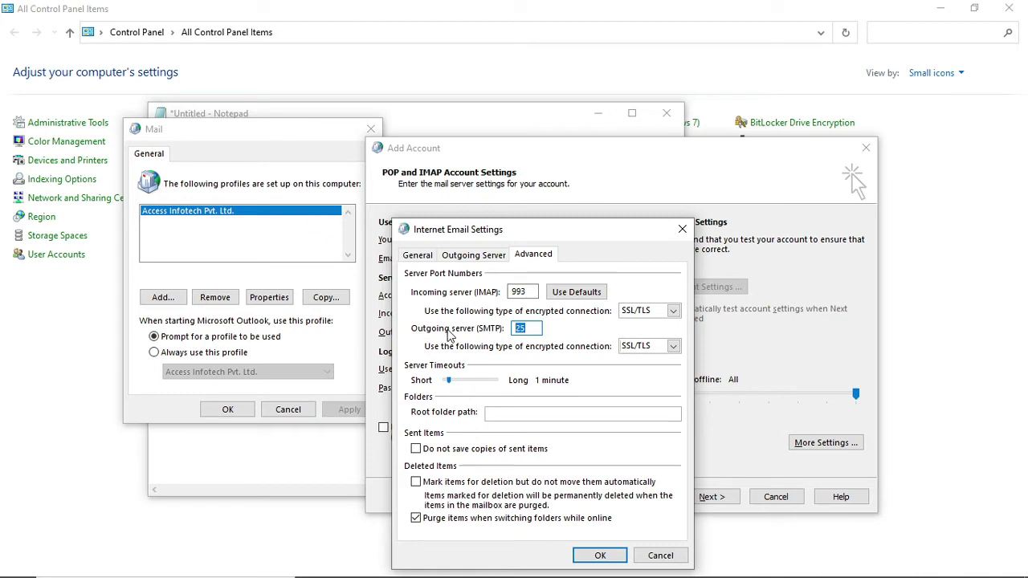
pyautogui.write('465')
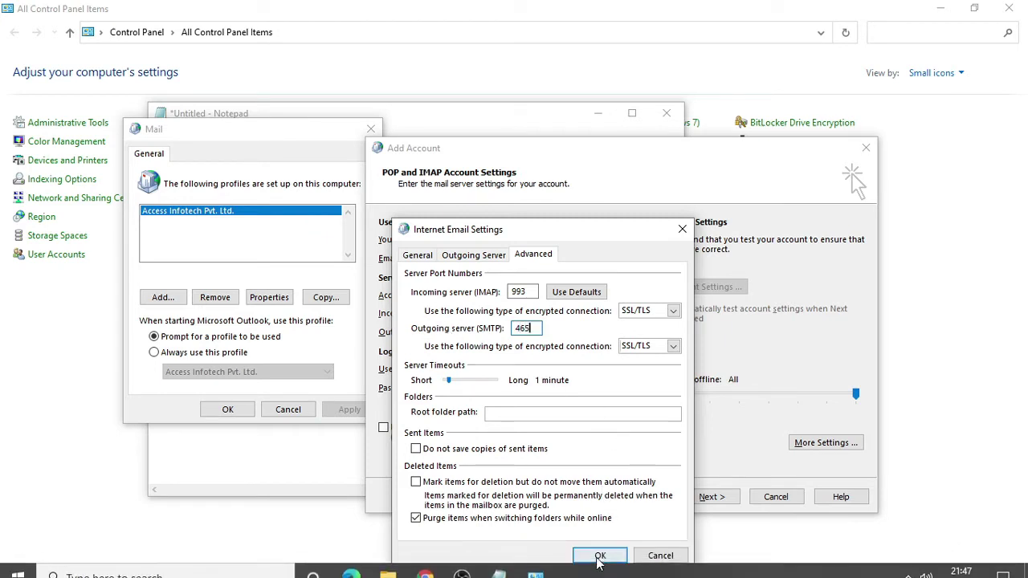
pyautogui.click(599, 557)
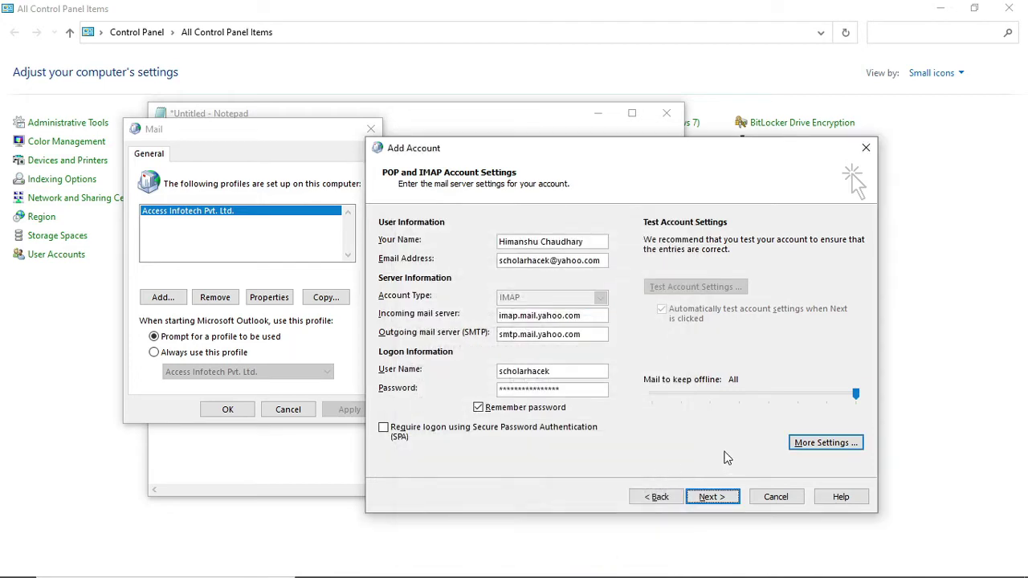
# Step: Run the account test and close the successful IMAP logon and test email results
pyautogui.click(710, 497)
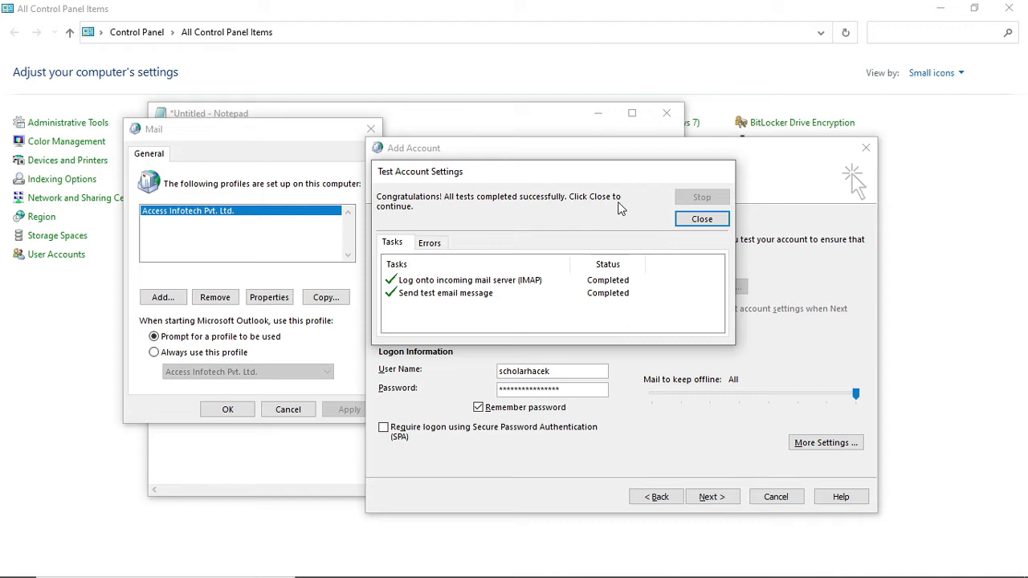
pyautogui.click(702, 222)
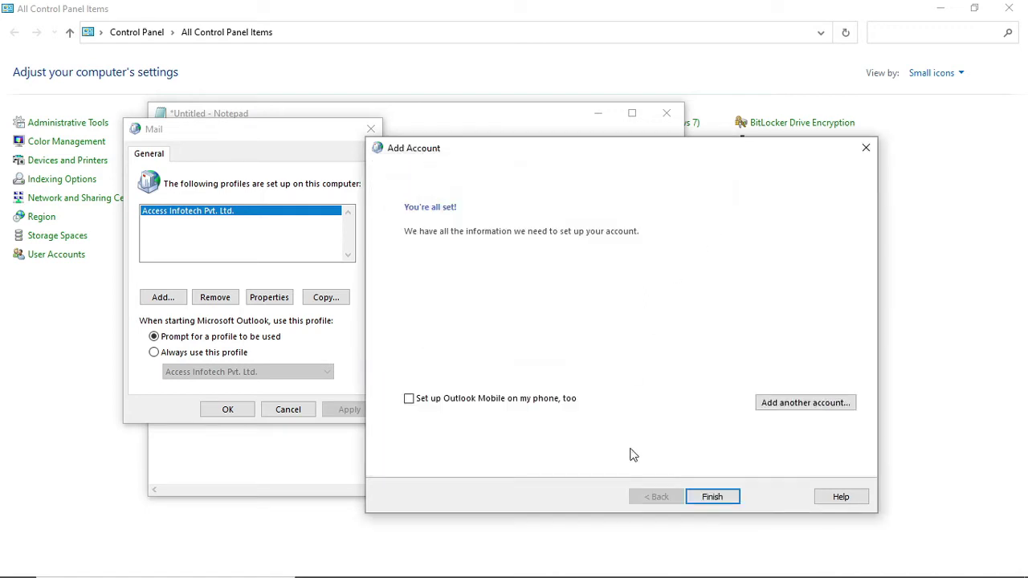
# Step: Finish the Yahoo account setup, close the Mail profiles window and minimize open windows
pyautogui.click(714, 498)
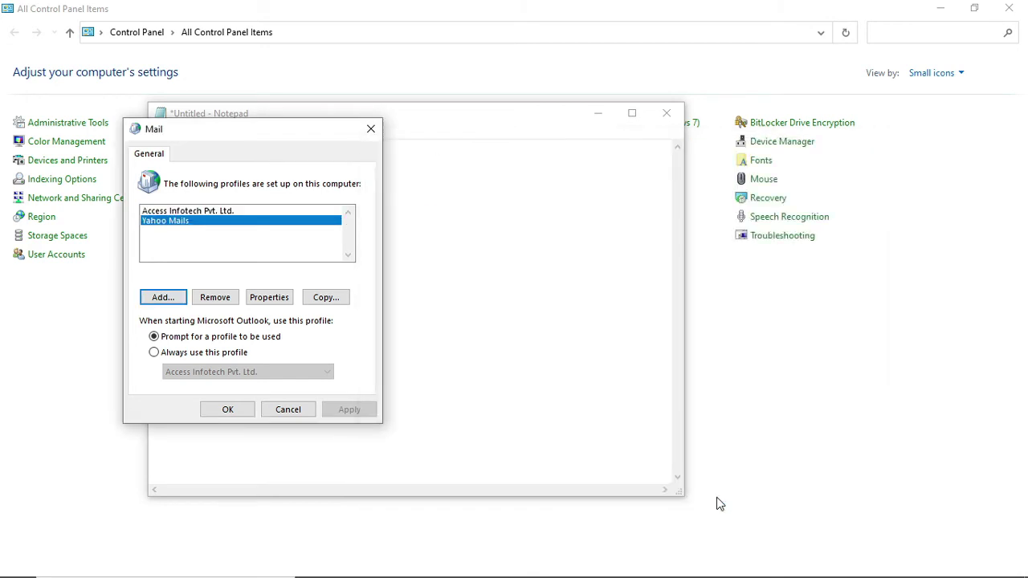
pyautogui.click(225, 411)
pyautogui.click(610, 117)
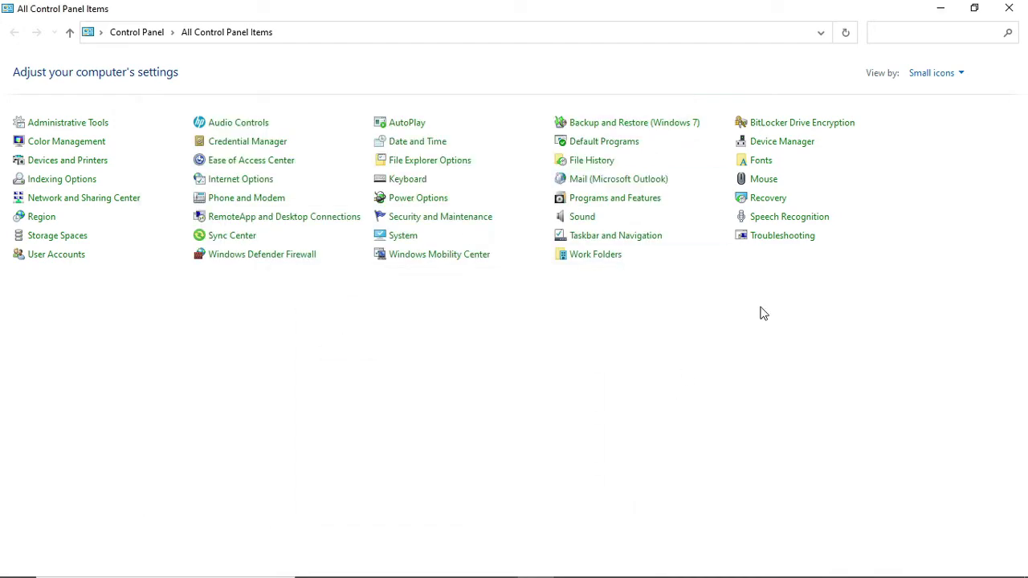
pyautogui.click(935, 8)
pyautogui.click(936, 8)
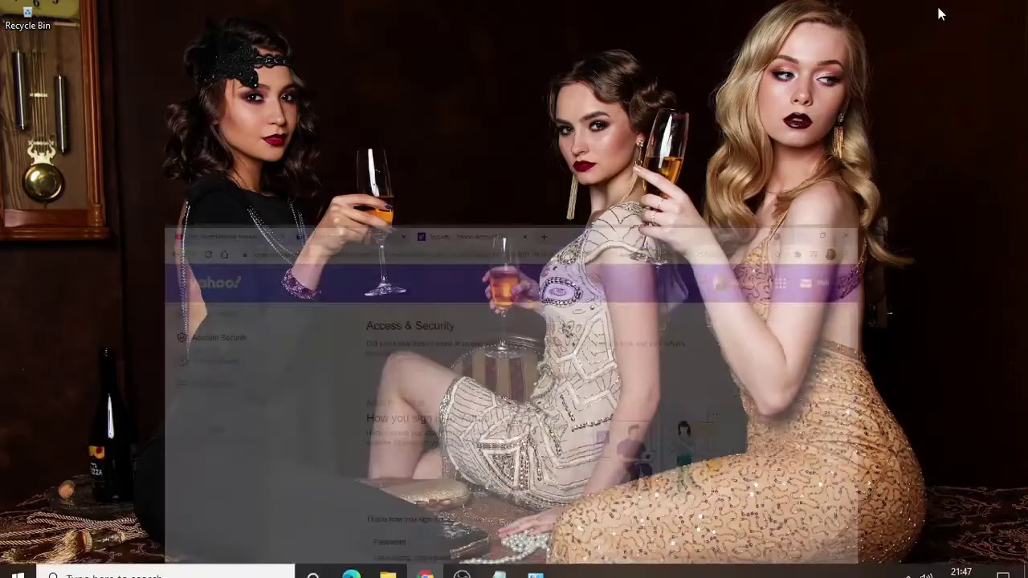
pyautogui.rightClick(567, 151)
pyautogui.click(603, 192)
# Step: Launch Outlook and choose the Yahoo Mails profile
pyautogui.press('super')
pyautogui.write('mic')
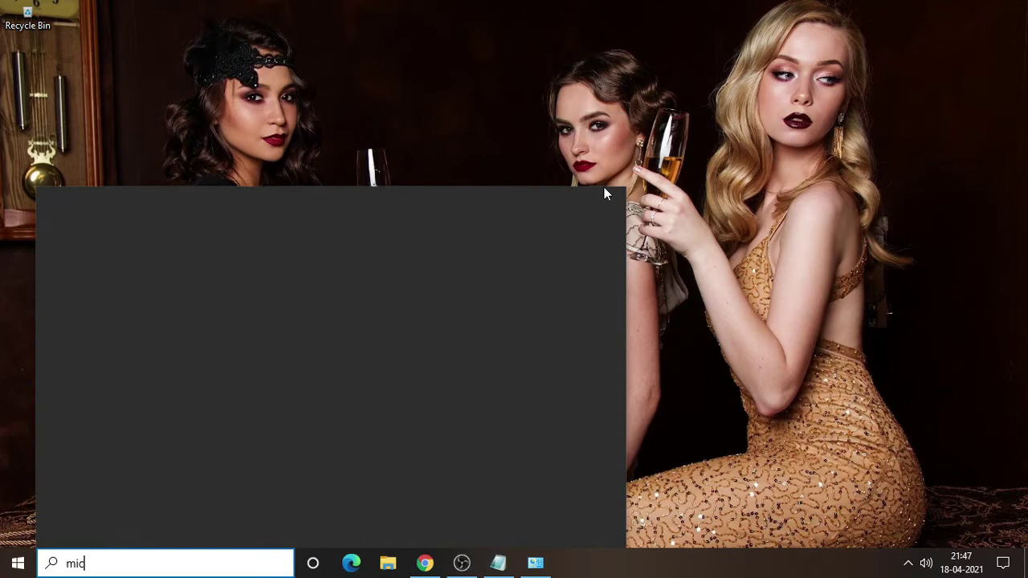
pyautogui.write('rosoft')
pyautogui.press('Down')
pyautogui.press('Down')
pyautogui.press('Down')
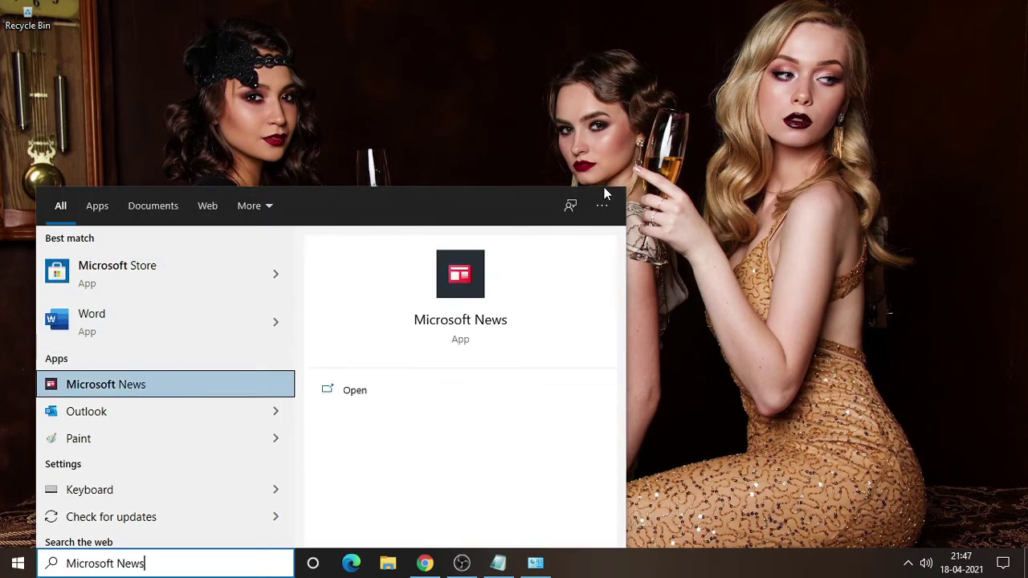
pyautogui.press('Return')
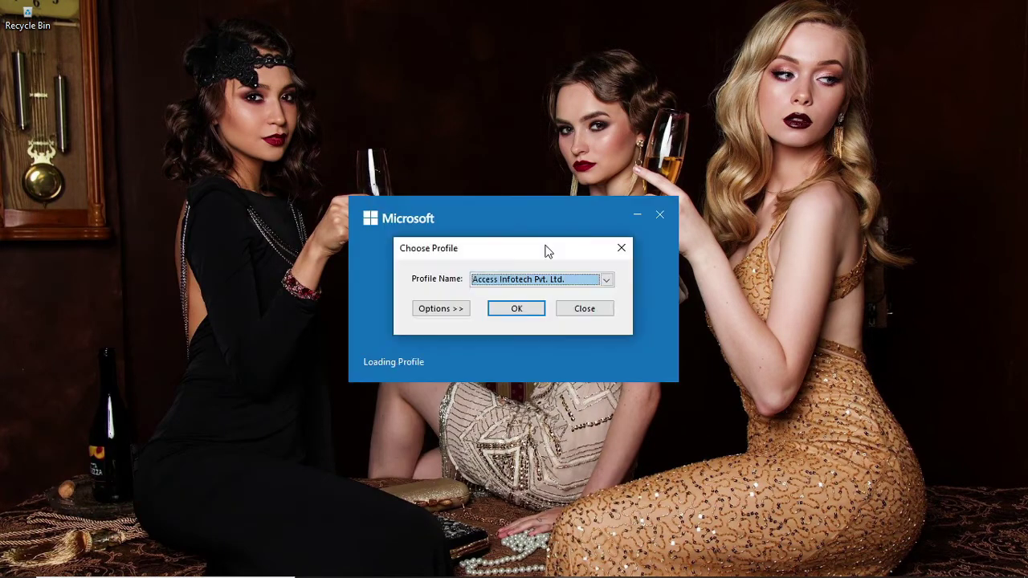
pyautogui.click(551, 285)
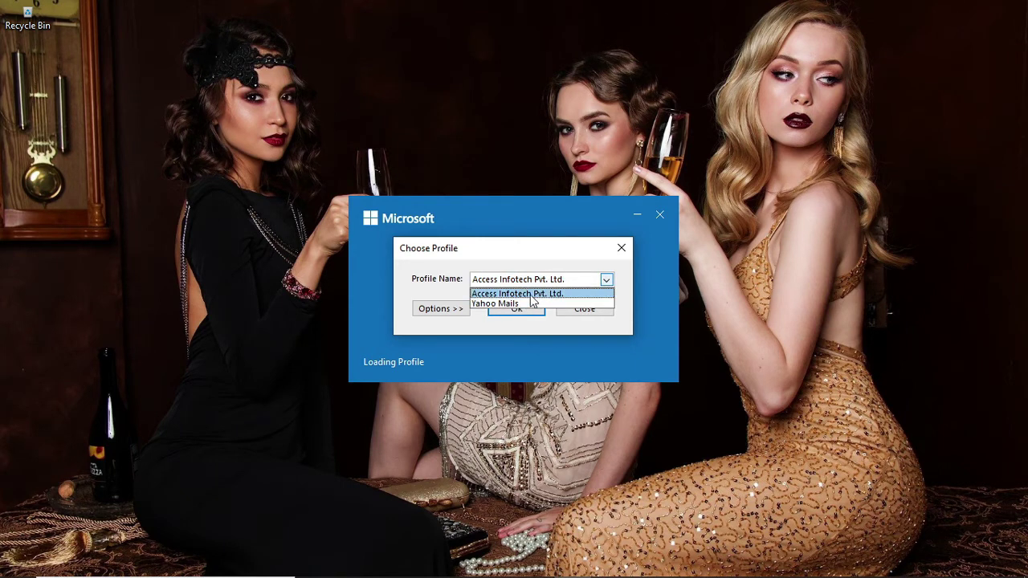
pyautogui.click(514, 305)
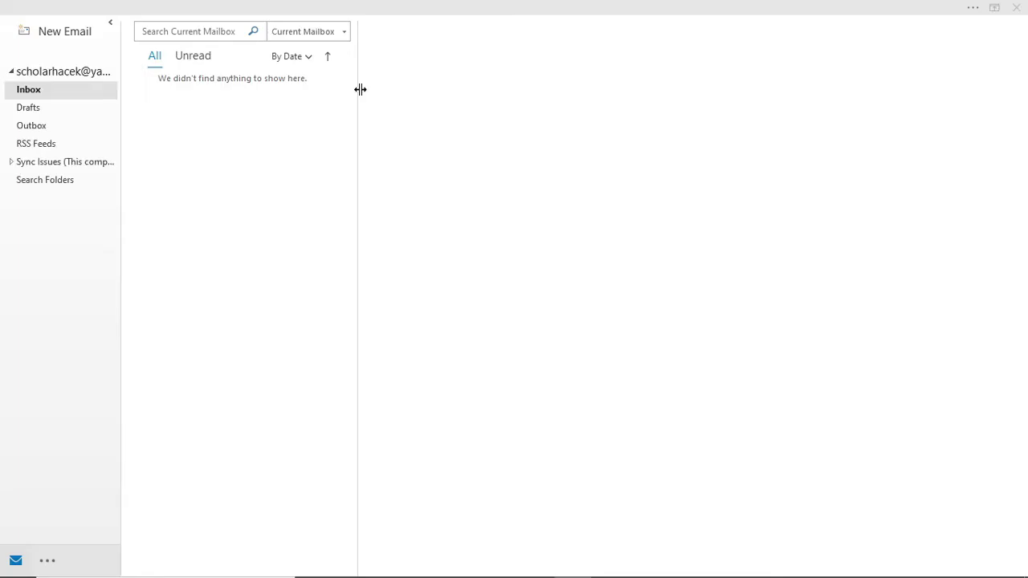
# Step: Run Send/Receive All Folders from the Send / Receive ribbon tab and view sync progress
pyautogui.click(195, 7)
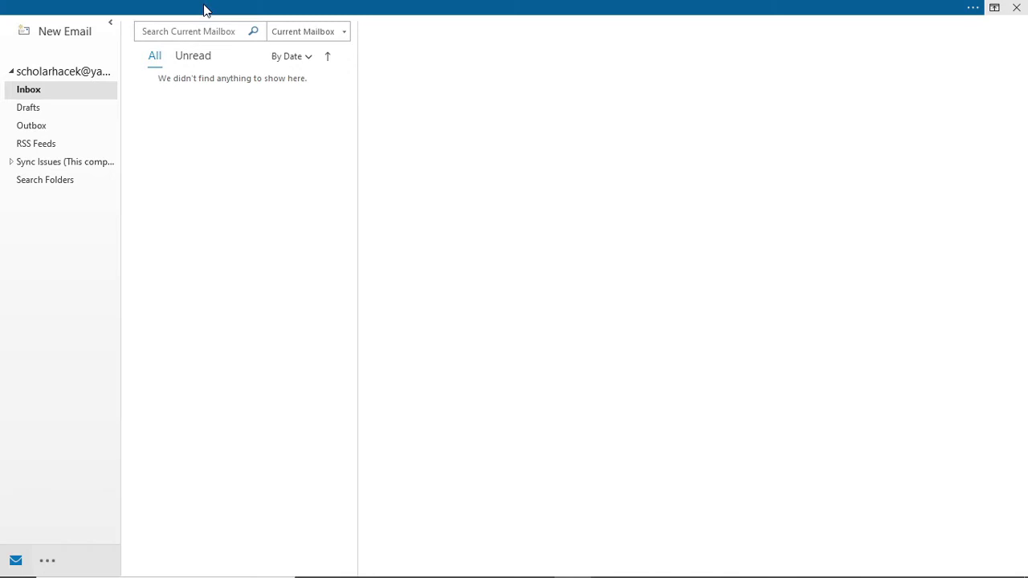
pyautogui.click(269, 7)
pyautogui.click(130, 36)
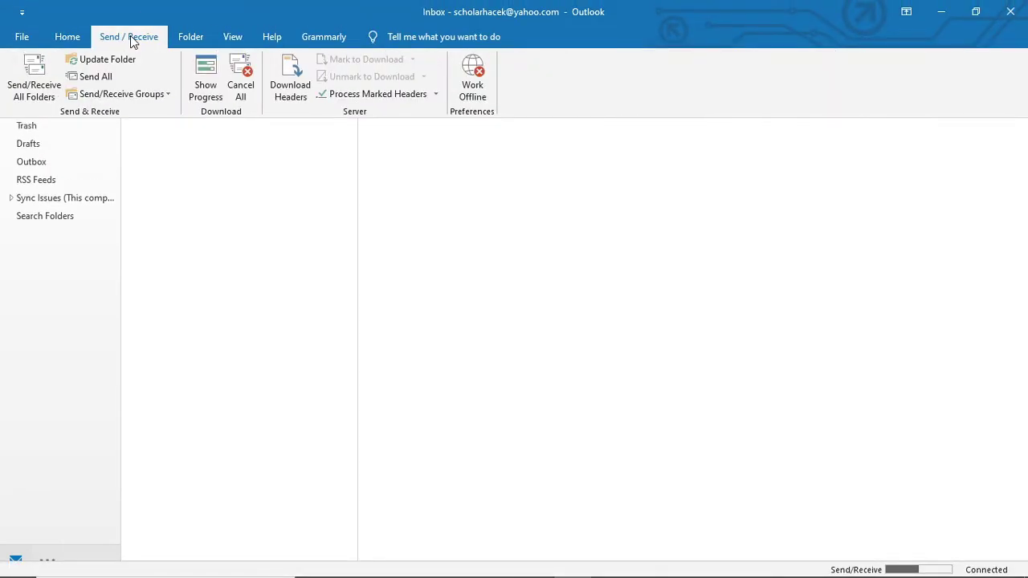
pyautogui.click(27, 85)
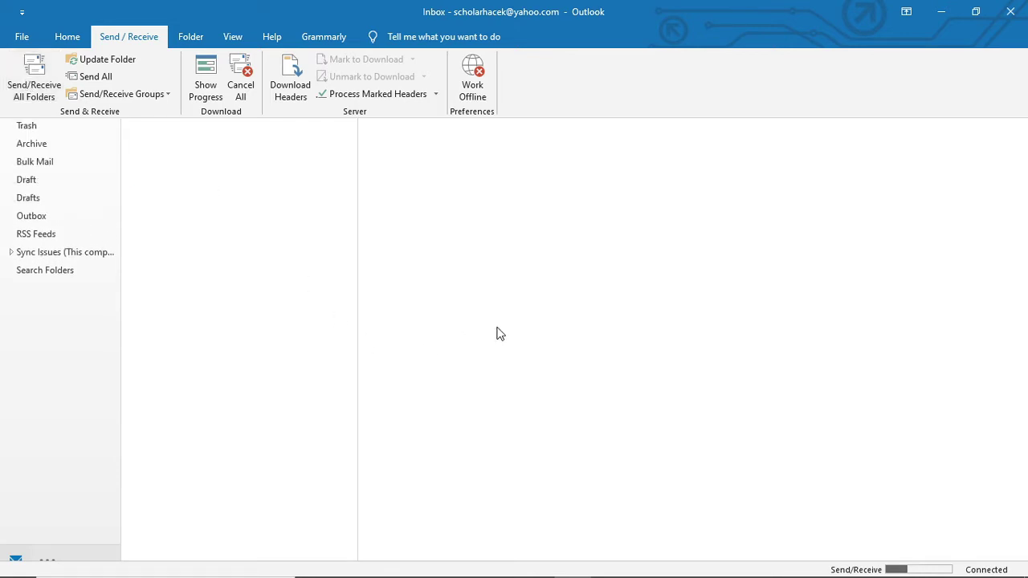
pyautogui.click(899, 568)
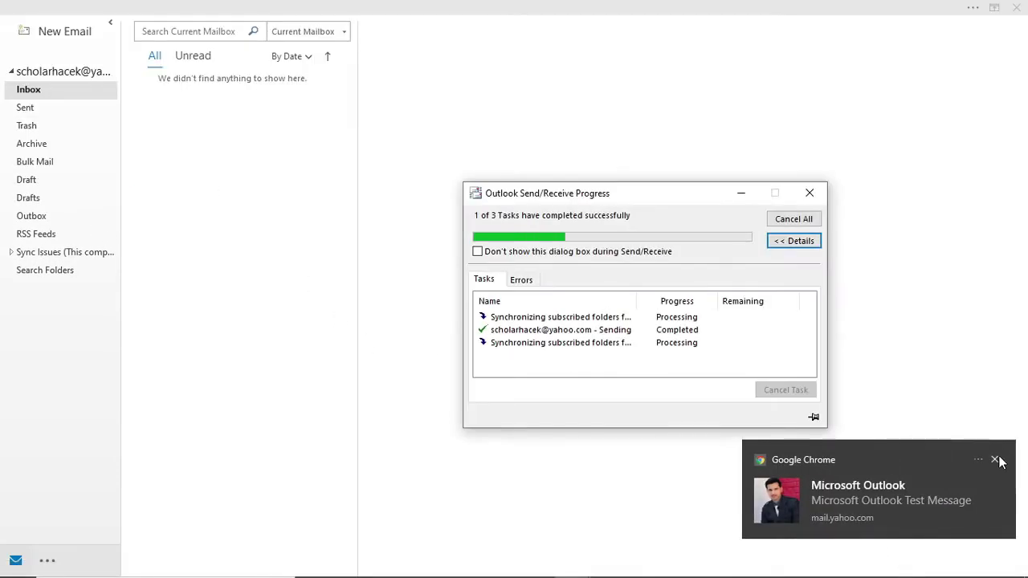
pyautogui.click(996, 462)
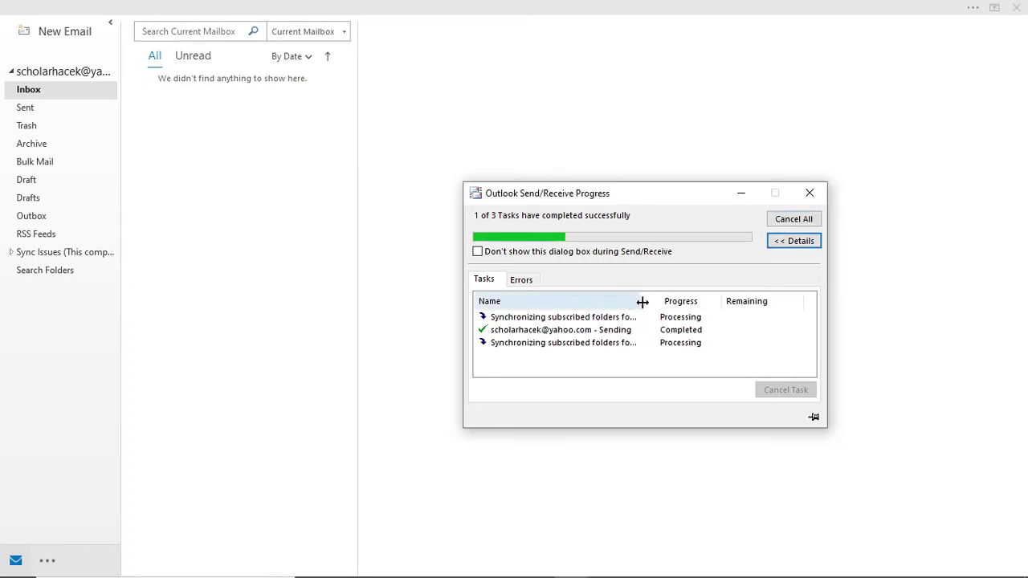
# Step: Scroll through the Yahoo inbox in Outlook to confirm the messages synced
pyautogui.moveTo(638, 299); pyautogui.dragTo(755, 291)
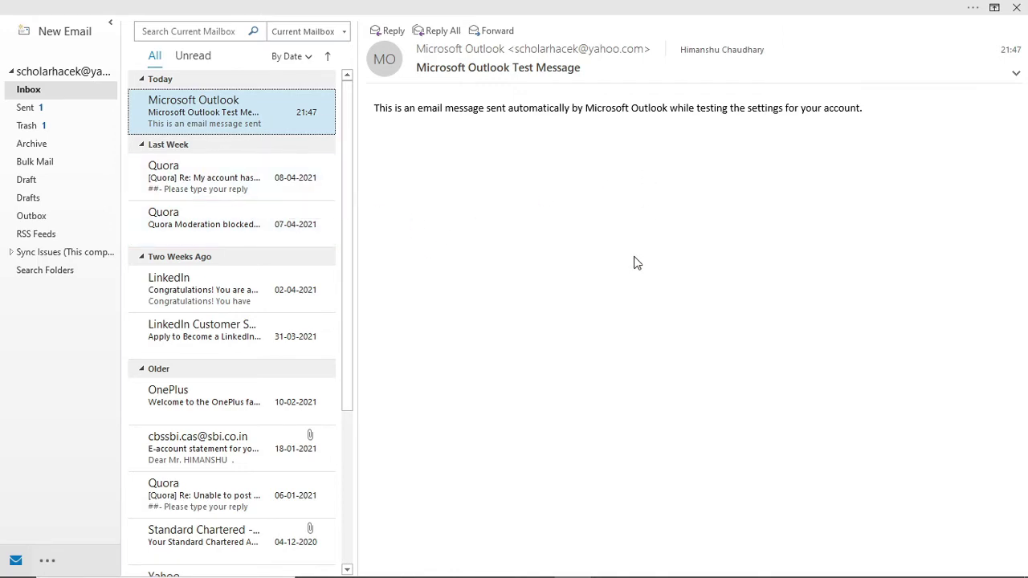
pyautogui.scroll(-3, 245, 236)
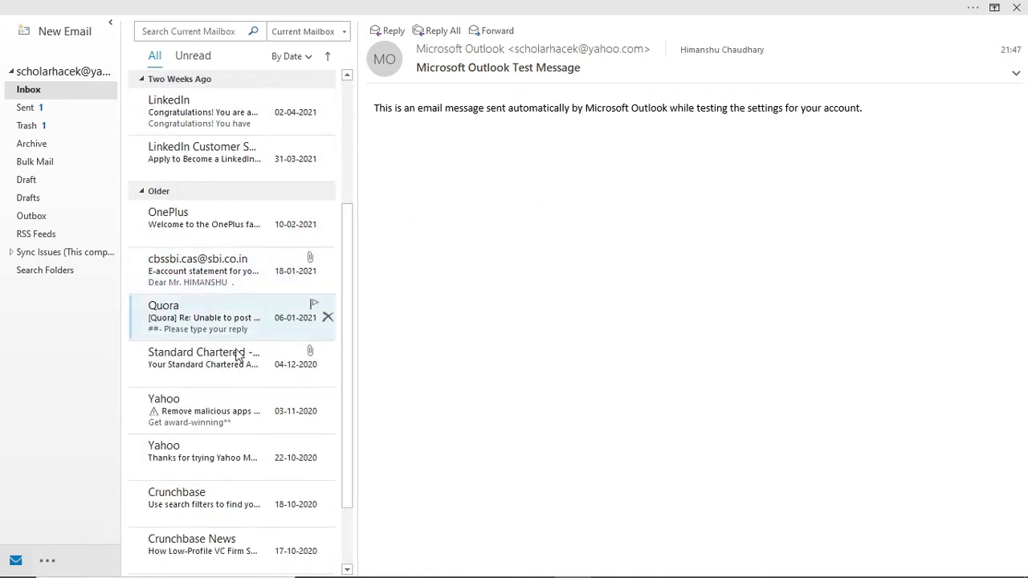
pyautogui.scroll(-2, 238, 369)
pyautogui.scroll(5, 239, 385)
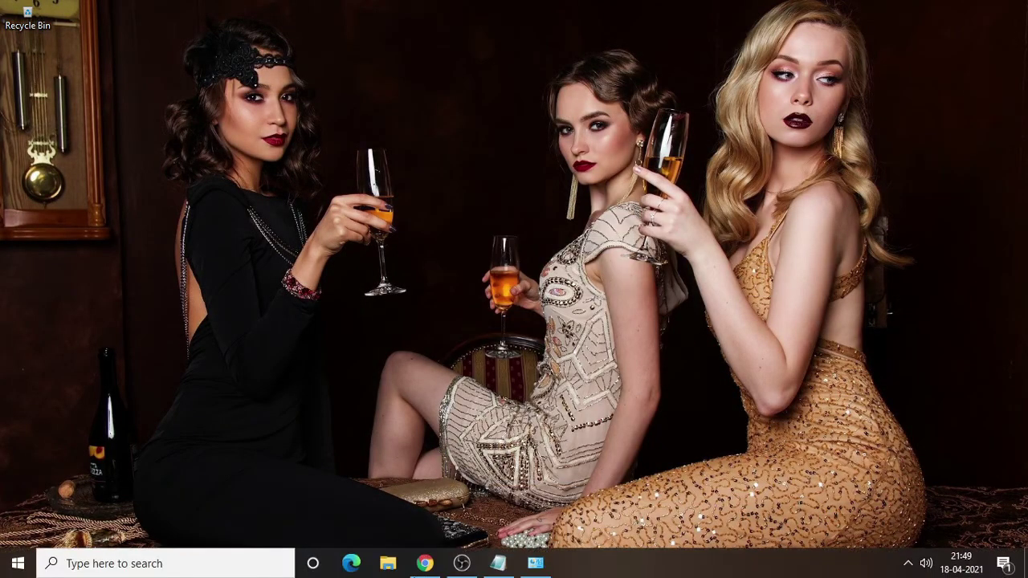
# Step: Open Zoho Mail in a new Chrome tab and sign in with the saved email address
pyautogui.click(425, 563)
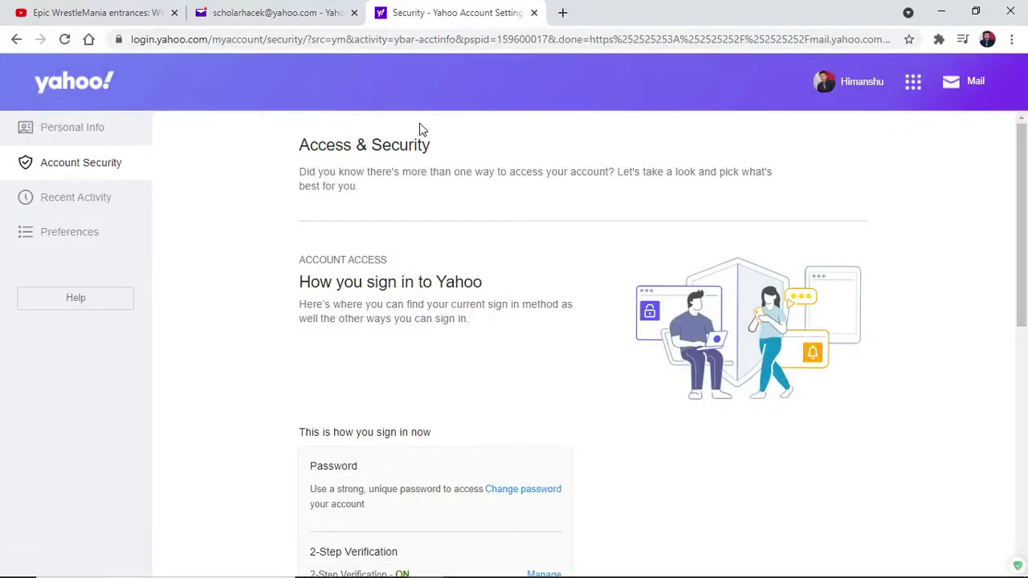
pyautogui.click(562, 13)
pyautogui.write('mail')
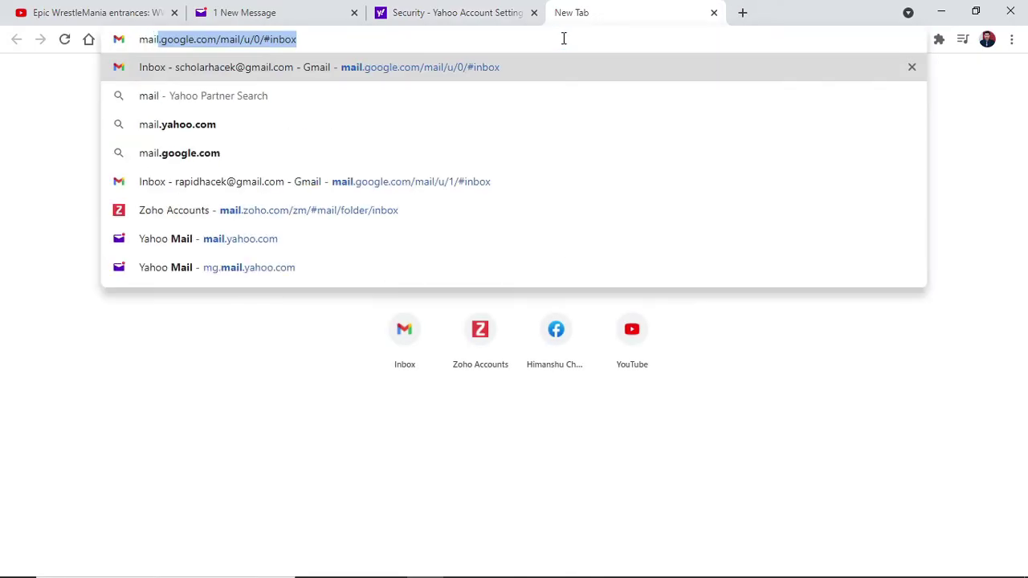
pyautogui.press('Up')
pyautogui.press('Up')
pyautogui.press('Up')
pyautogui.press('Return')
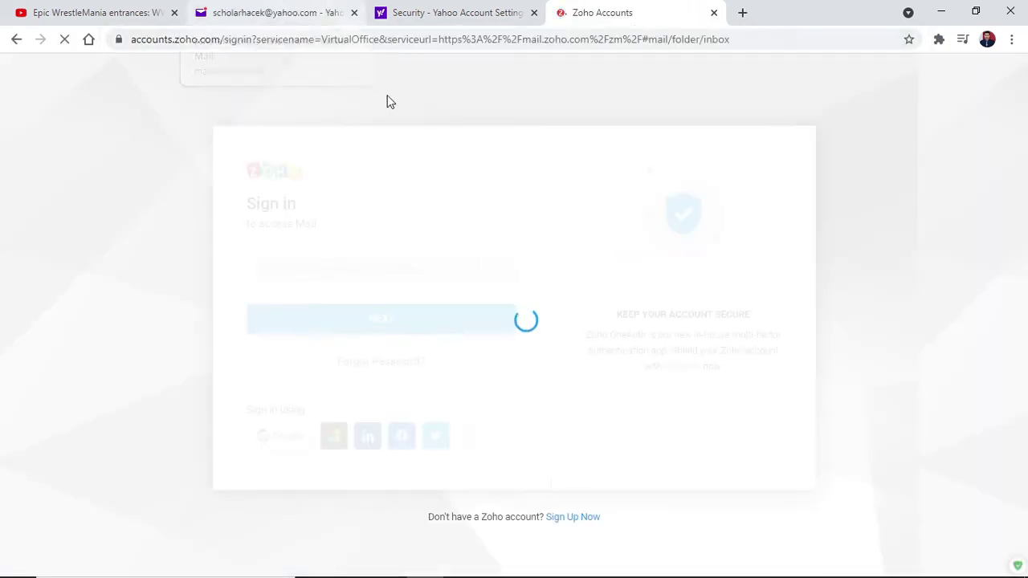
pyautogui.click(326, 265)
pyautogui.click(334, 297)
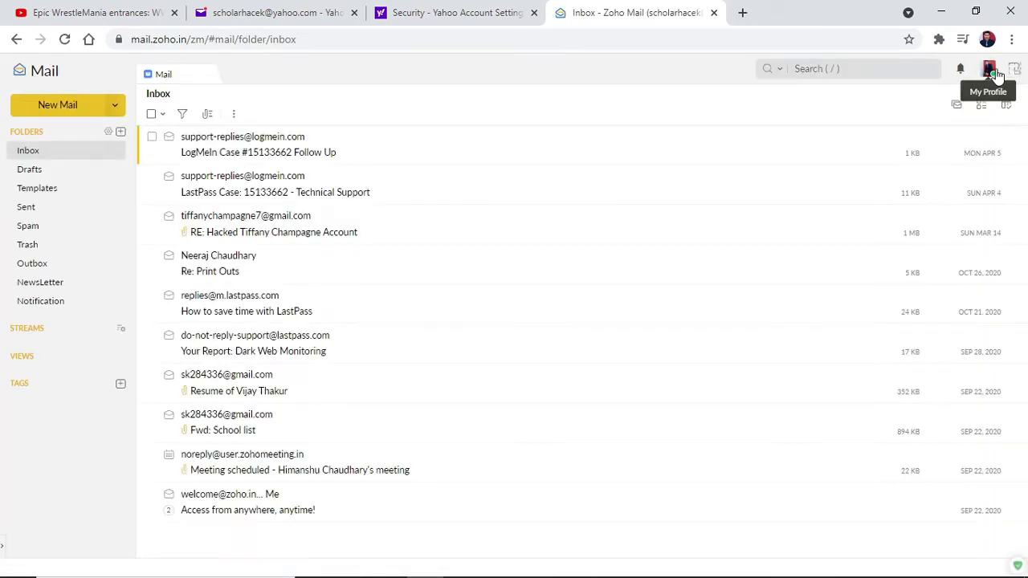
# Step: Open My Account from the Zoho avatar and confirm the password autofilled from Bitwarden
pyautogui.click(991, 74)
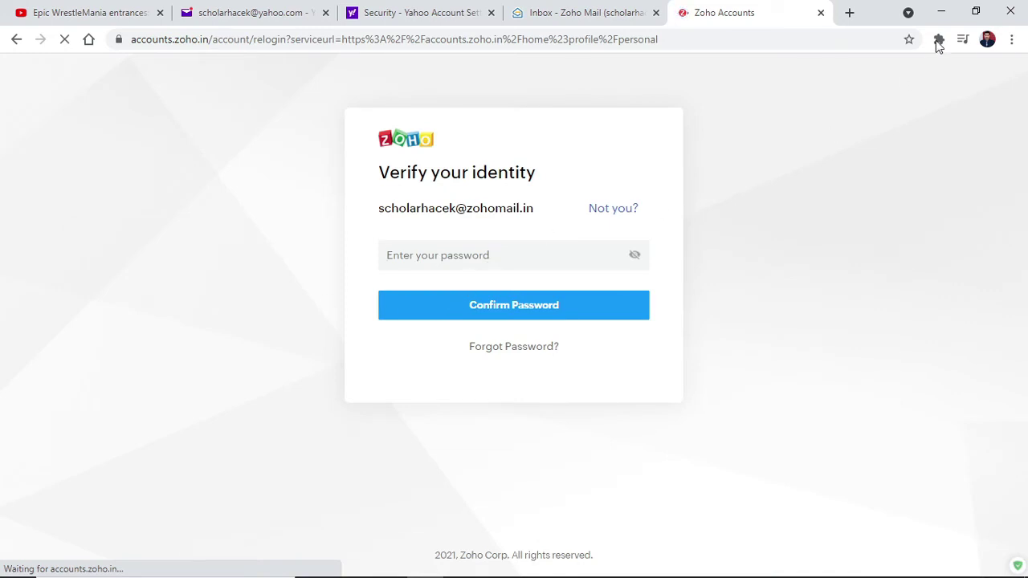
pyautogui.click(938, 39)
pyautogui.click(778, 149)
pyautogui.click(915, 40)
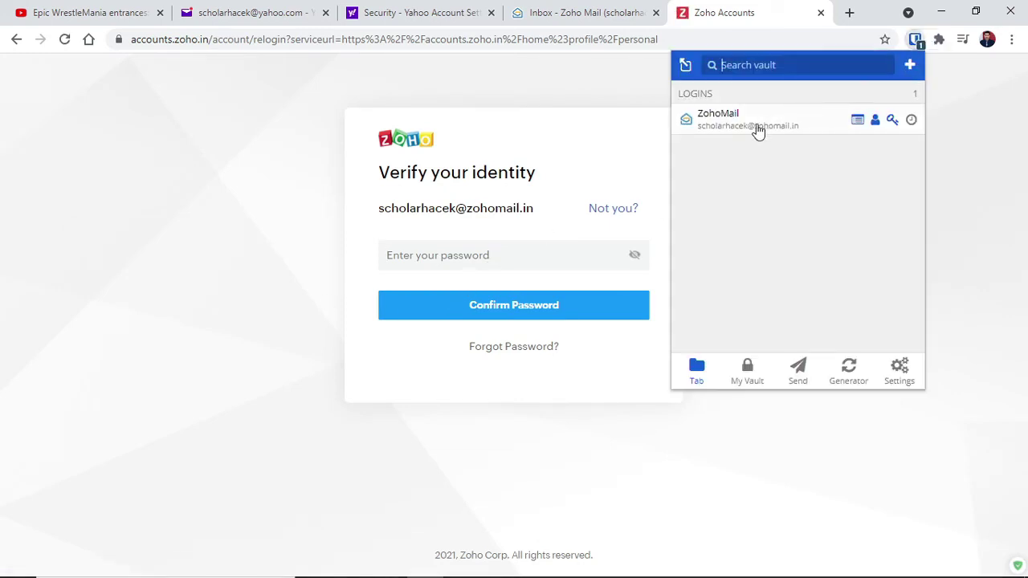
pyautogui.click(725, 124)
pyautogui.click(504, 308)
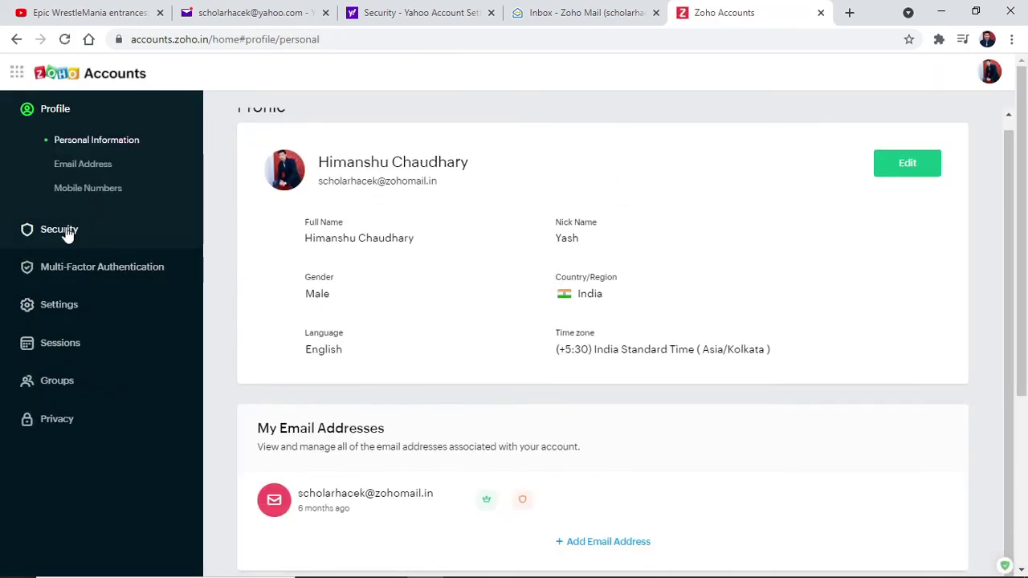
# Step: Under Security > App Passwords, generate a password named 'Microsoft Outlook' and copy it
pyautogui.click(69, 231)
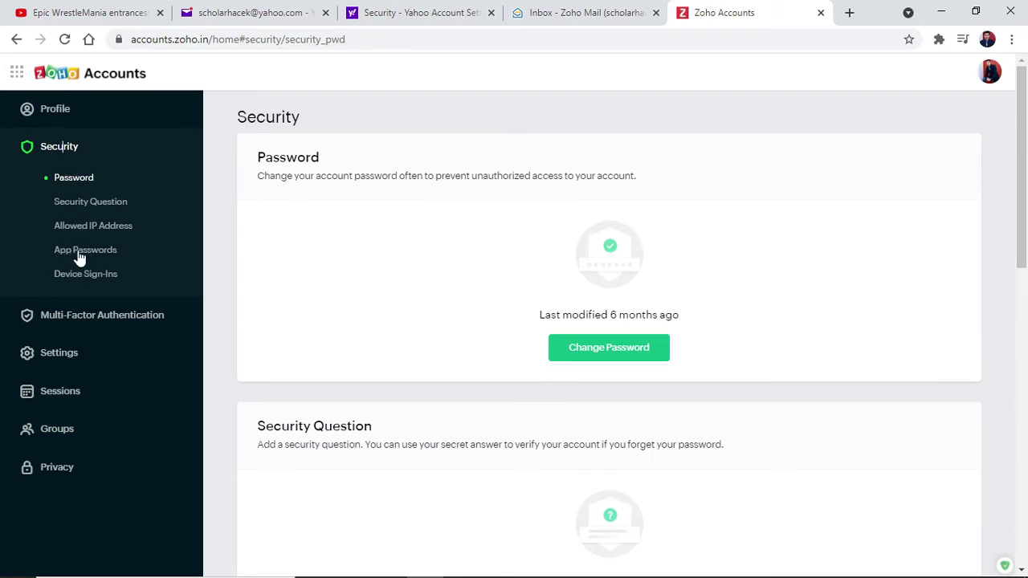
pyautogui.click(80, 251)
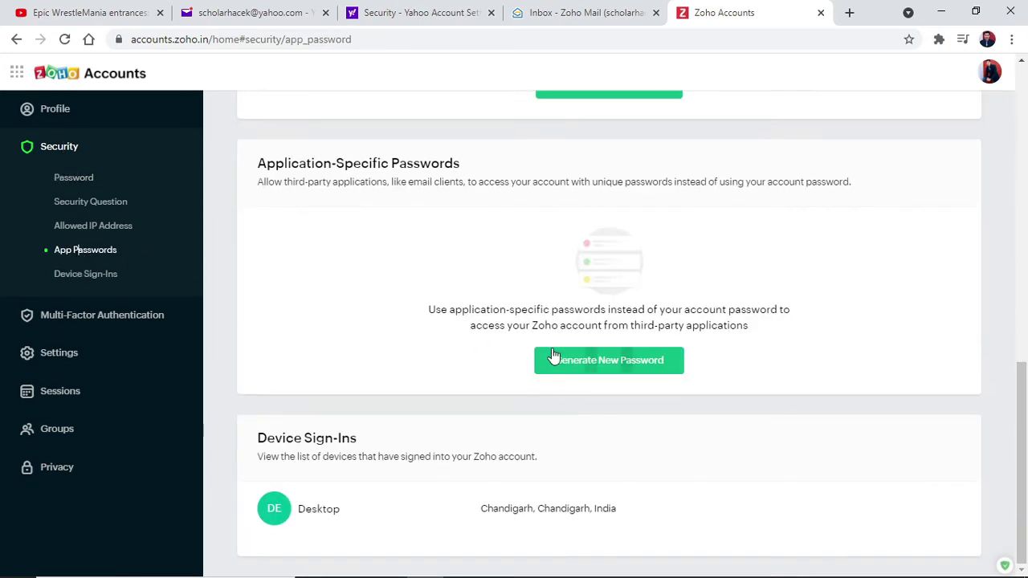
pyautogui.click(619, 363)
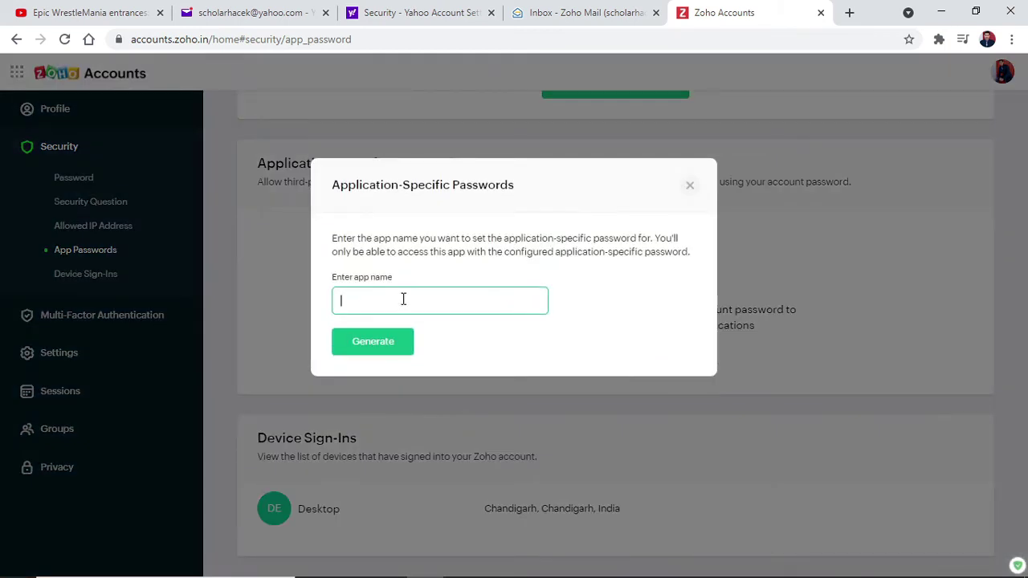
pyautogui.write('Microsoft')
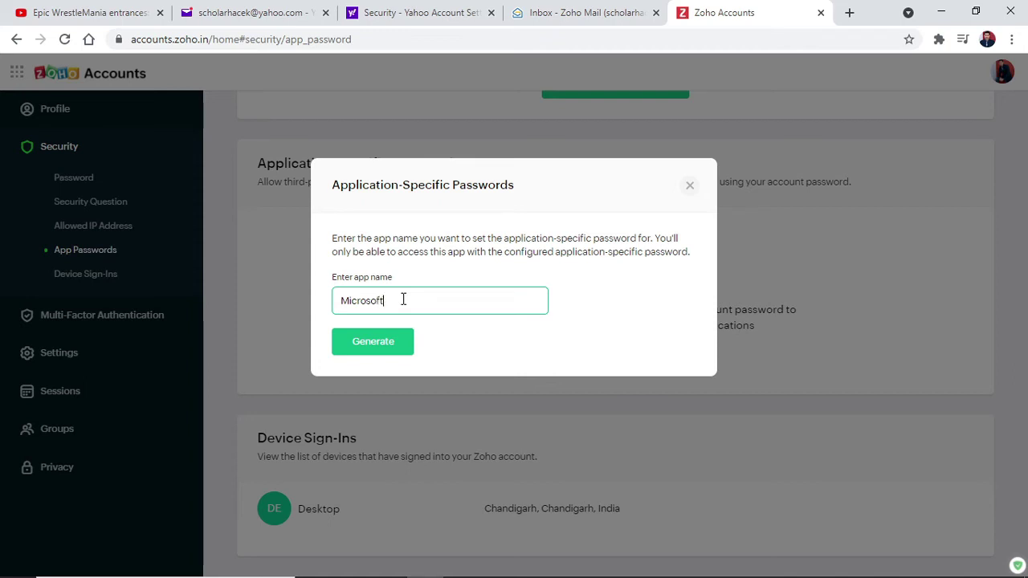
pyautogui.write(' Outlook')
pyautogui.press('Return')
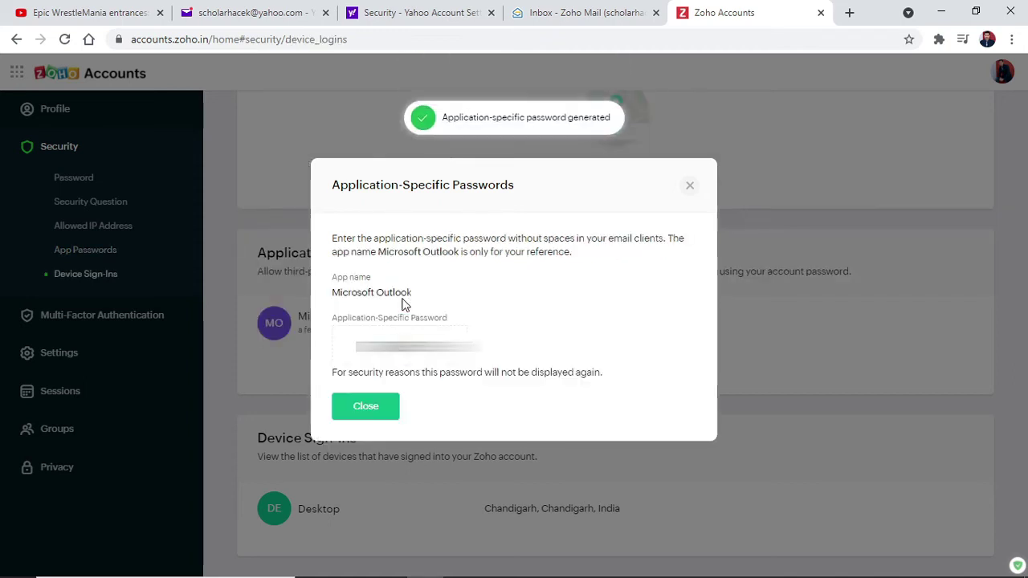
pyautogui.click(340, 355)
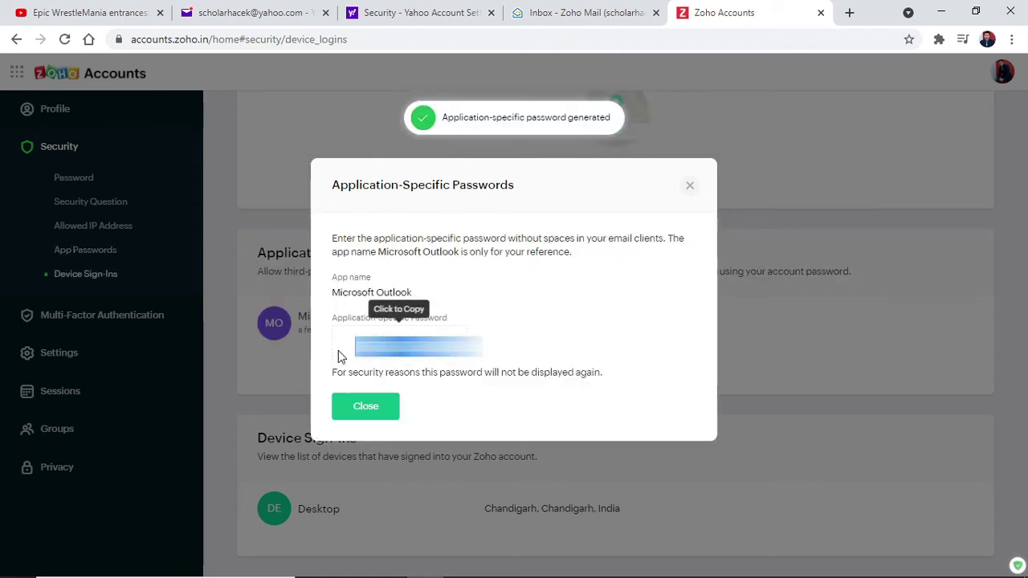
pyautogui.click(366, 407)
# Step: Paste the copied app password into Notepad, minimize it, and return to the Zoho Mail tab
pyautogui.press('super+r')
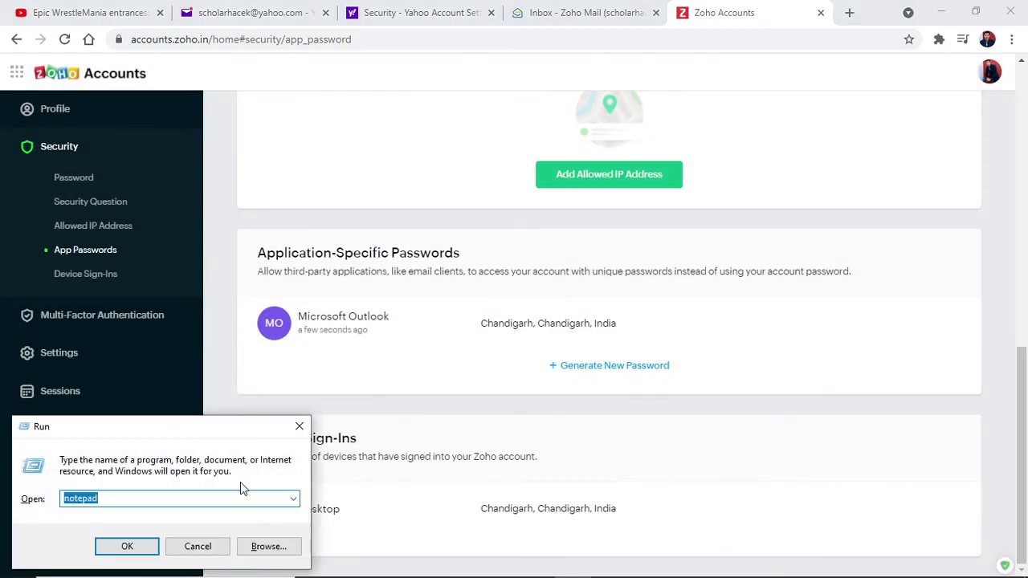
pyautogui.press('Escape')
pyautogui.hotkey('alt', 'Tab')
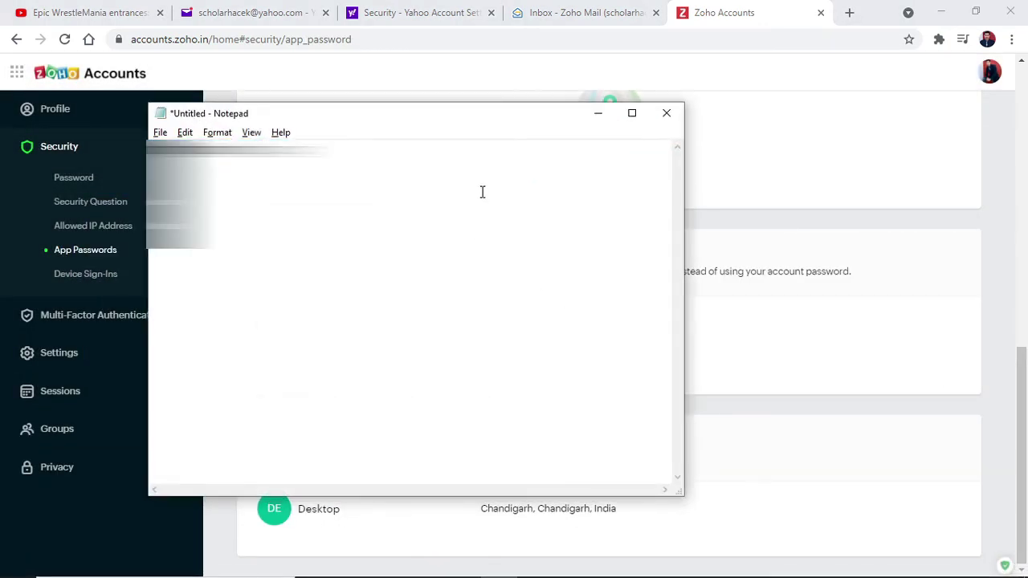
pyautogui.hotkey('ctrl', 'v')
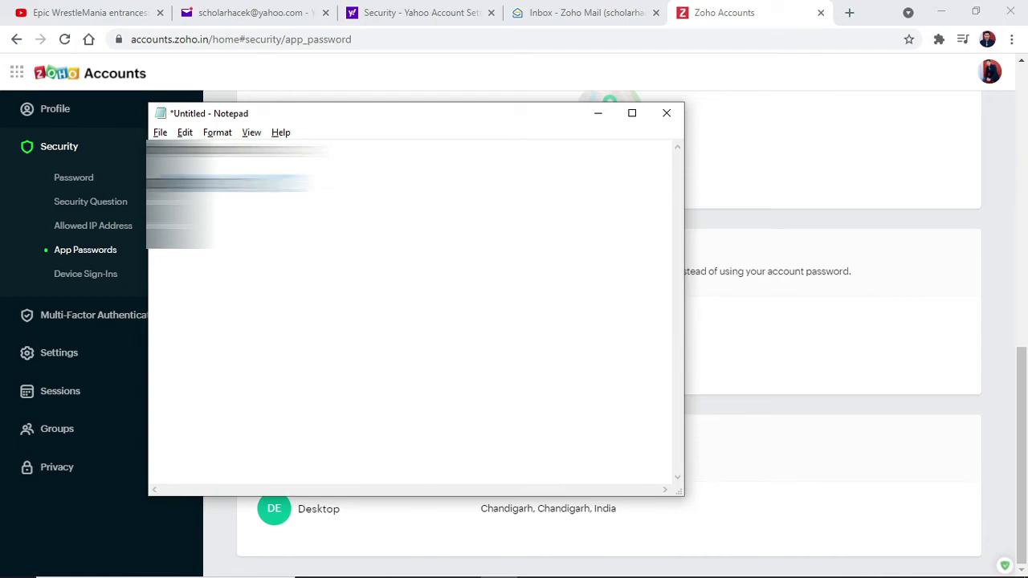
pyautogui.moveTo(313, 183); pyautogui.dragTo(143, 187)
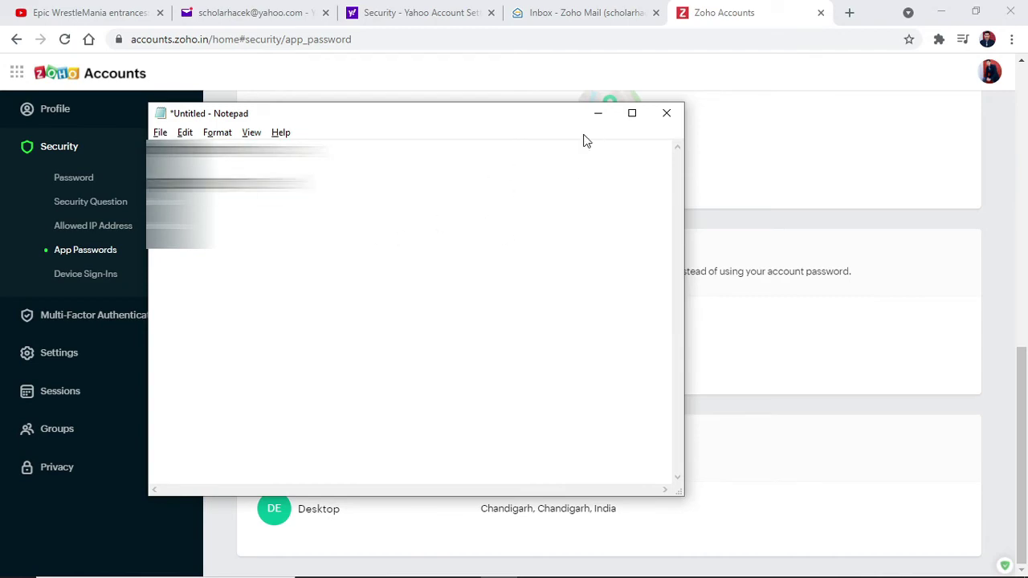
pyautogui.click(599, 114)
pyautogui.scroll(10, 526, 363)
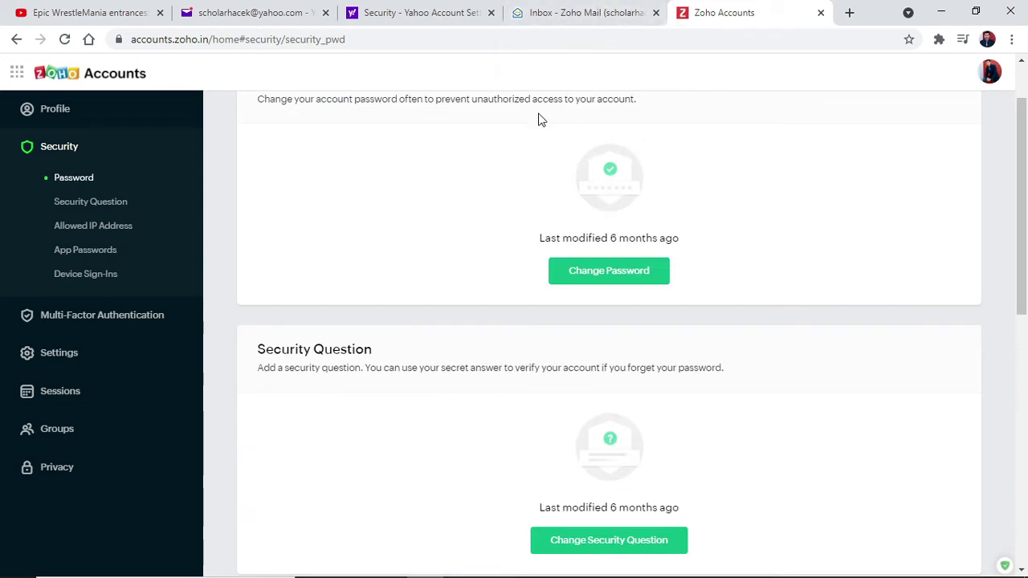
pyautogui.click(590, 8)
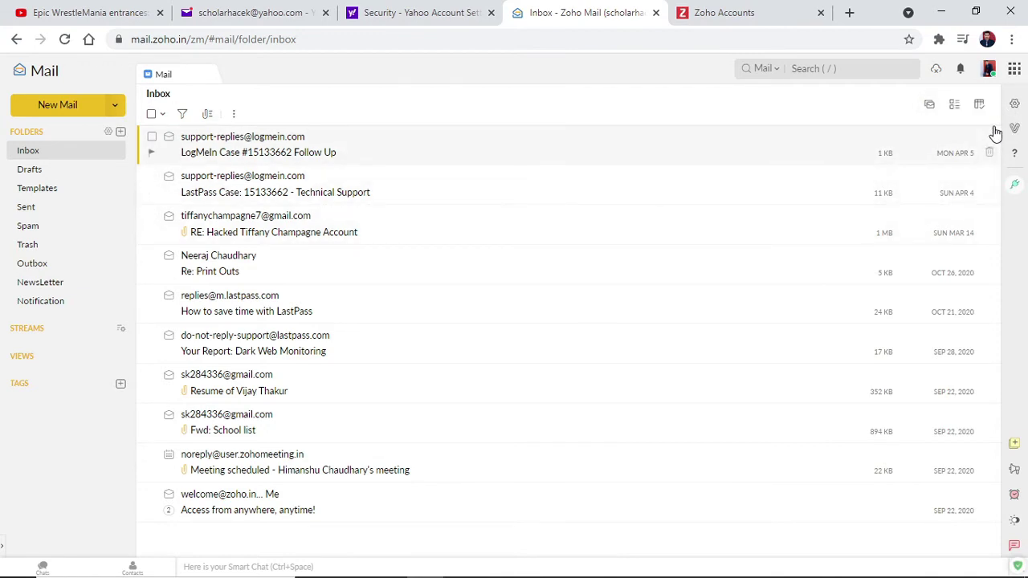
# Step: Open Settings > Mail accounts > IMAP to review imap.zoho.in 993 and smtp.zoho.in 465 SSL
pyautogui.click(1014, 106)
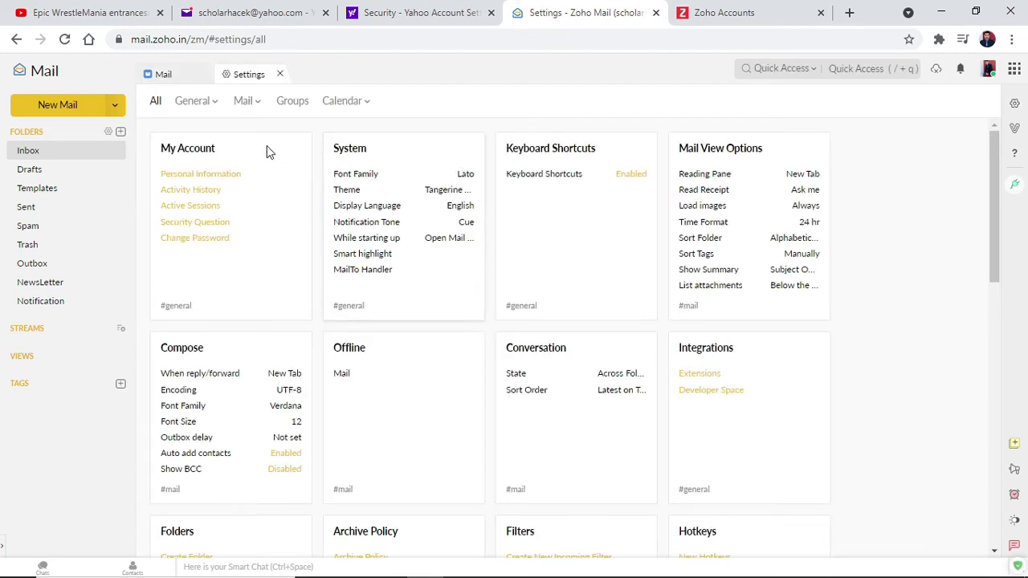
pyautogui.scroll(-5, 273, 386)
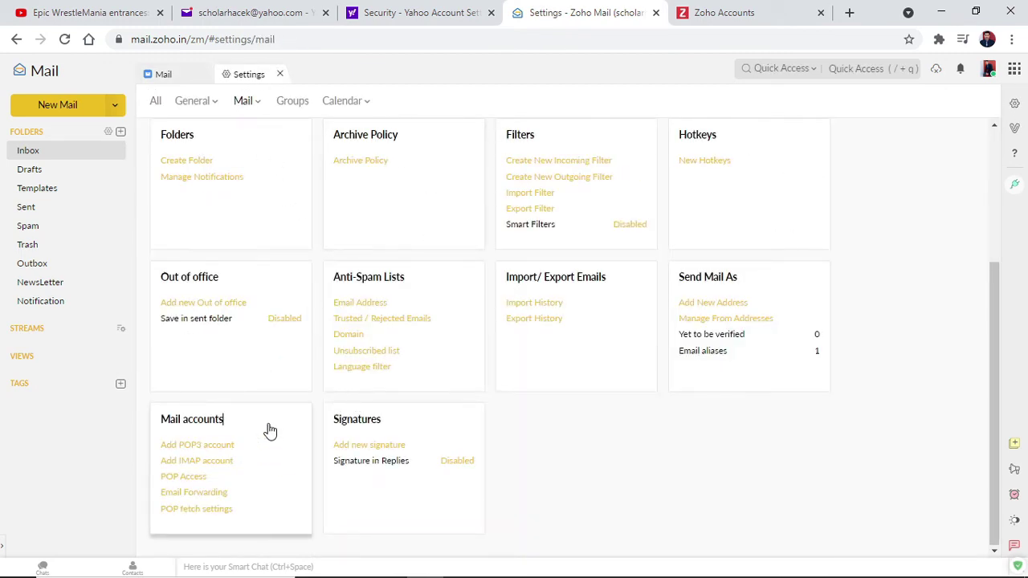
pyautogui.click(268, 429)
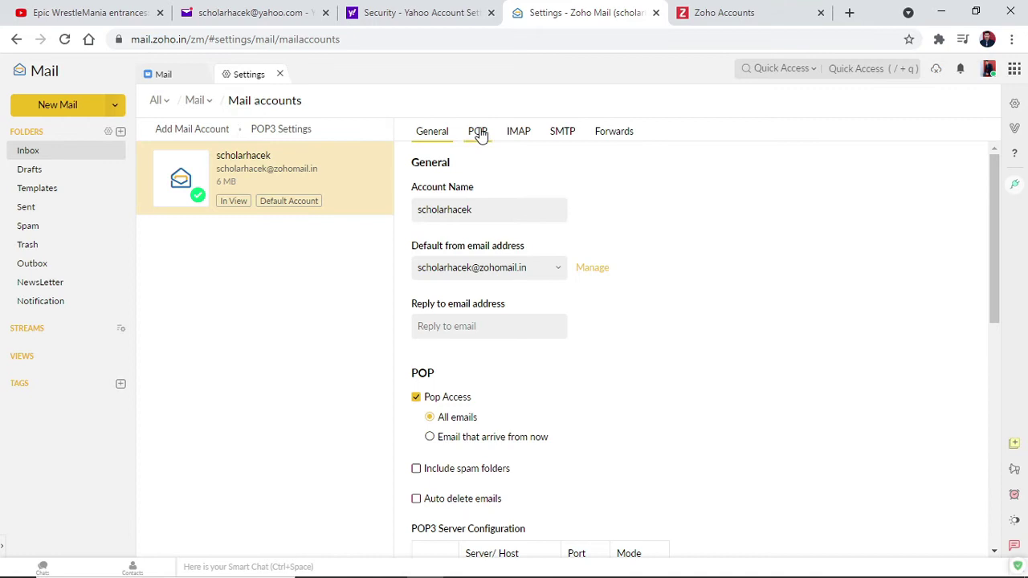
pyautogui.click(520, 137)
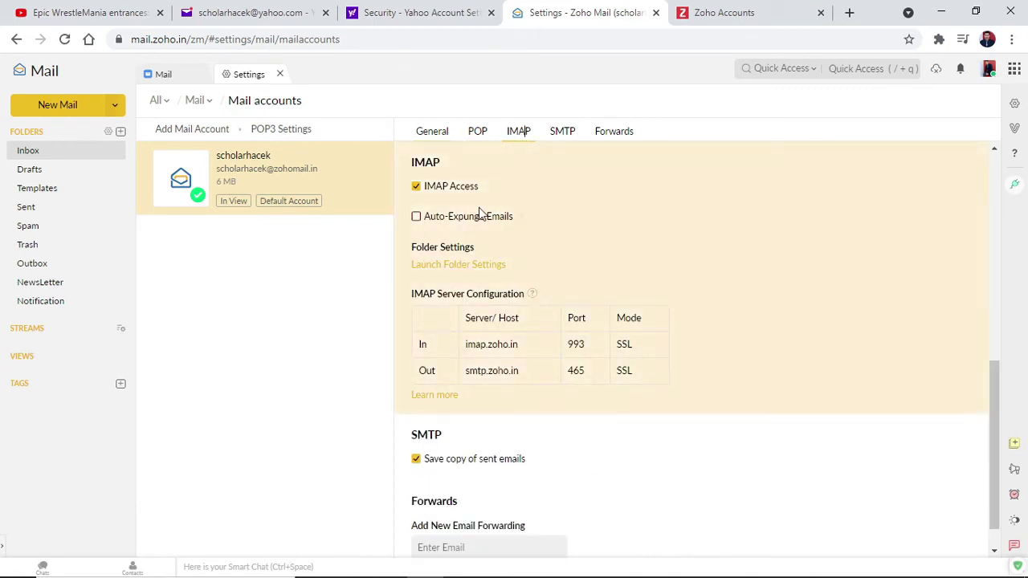
pyautogui.scroll(-1, 590, 238)
pyautogui.scroll(2, 499, 306)
pyautogui.scroll(1, 499, 306)
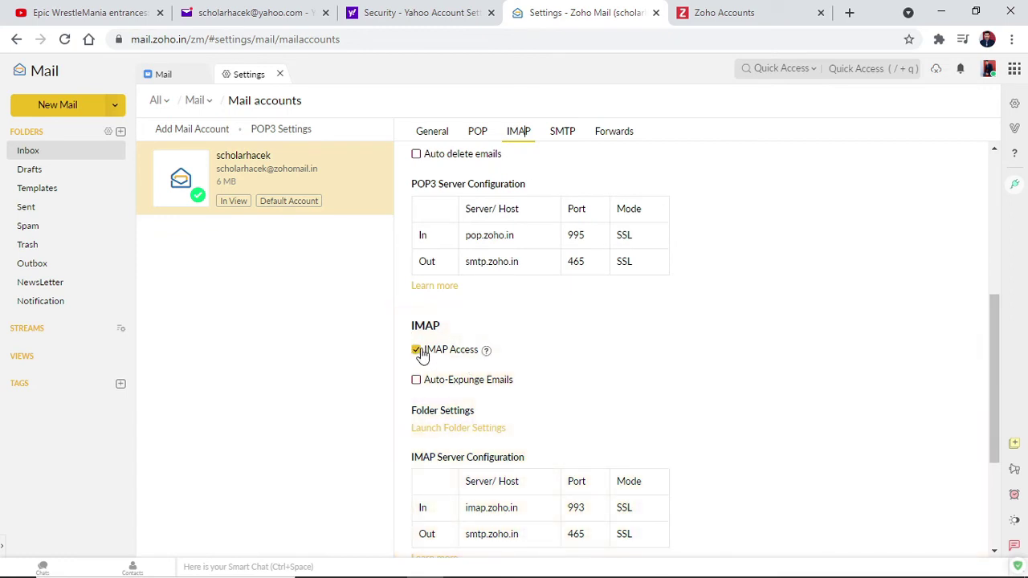
pyautogui.scroll(-3, 494, 314)
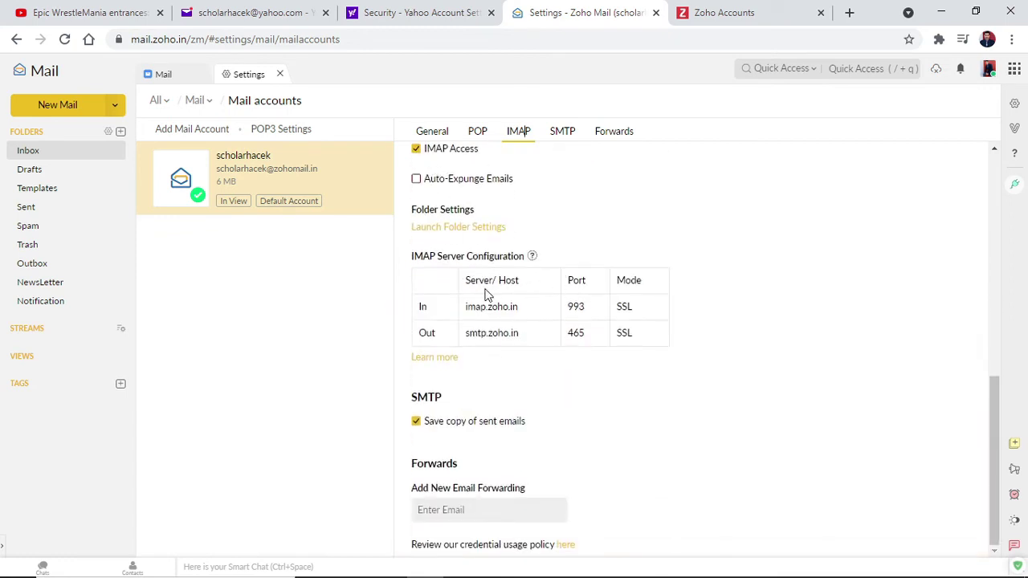
pyautogui.moveTo(518, 306); pyautogui.dragTo(455, 310)
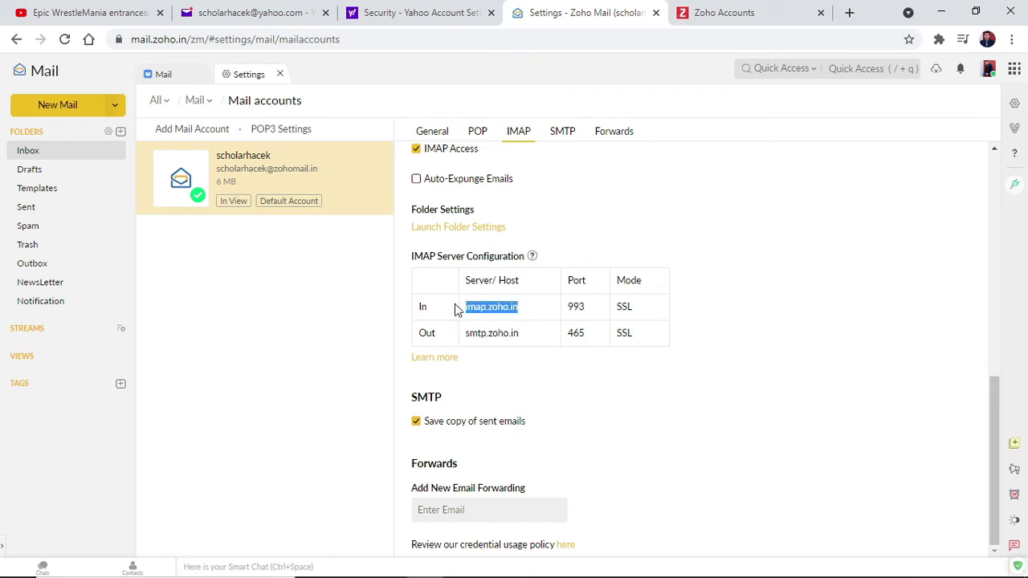
pyautogui.click(526, 312)
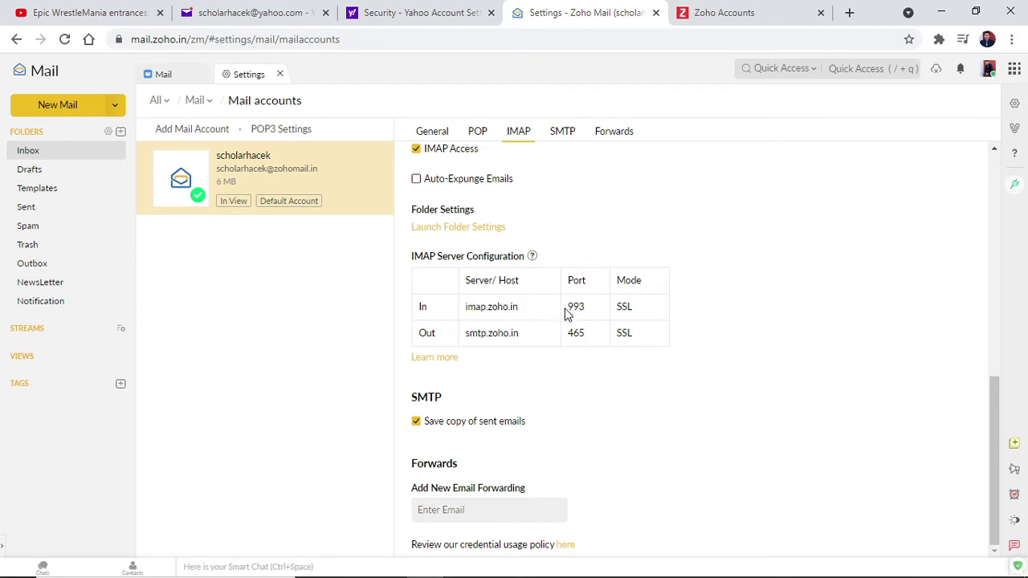
# Step: In Control Panel's Mail setup, add a new mail profile named Zoho Mails
pyautogui.moveTo(497, 572)
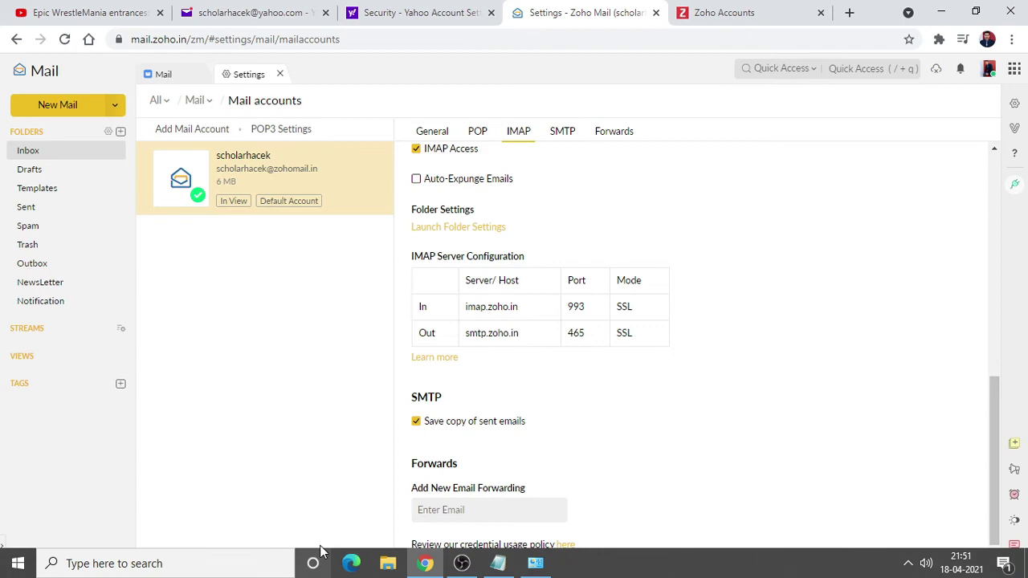
pyautogui.click(535, 563)
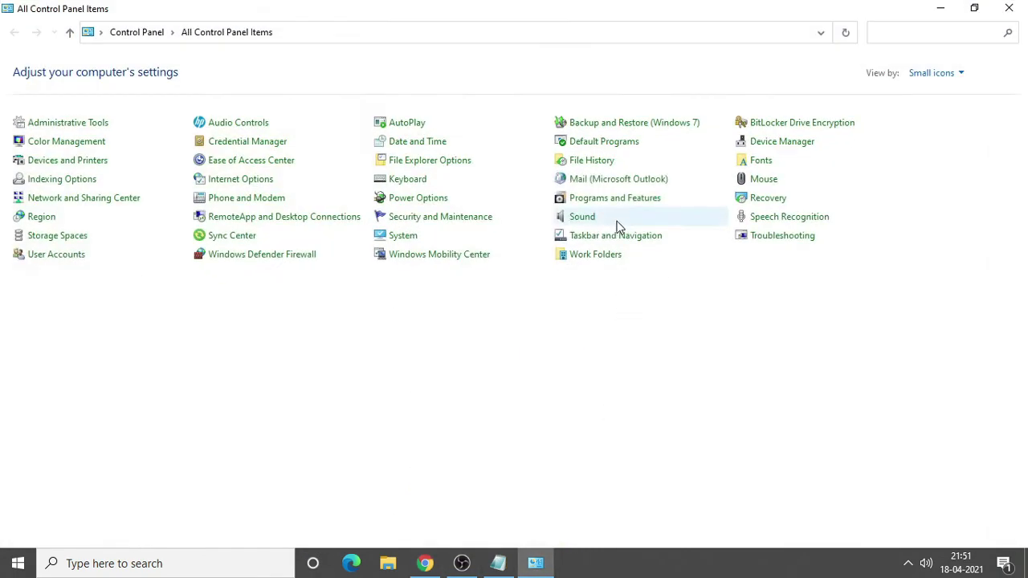
pyautogui.click(631, 182)
pyautogui.click(299, 184)
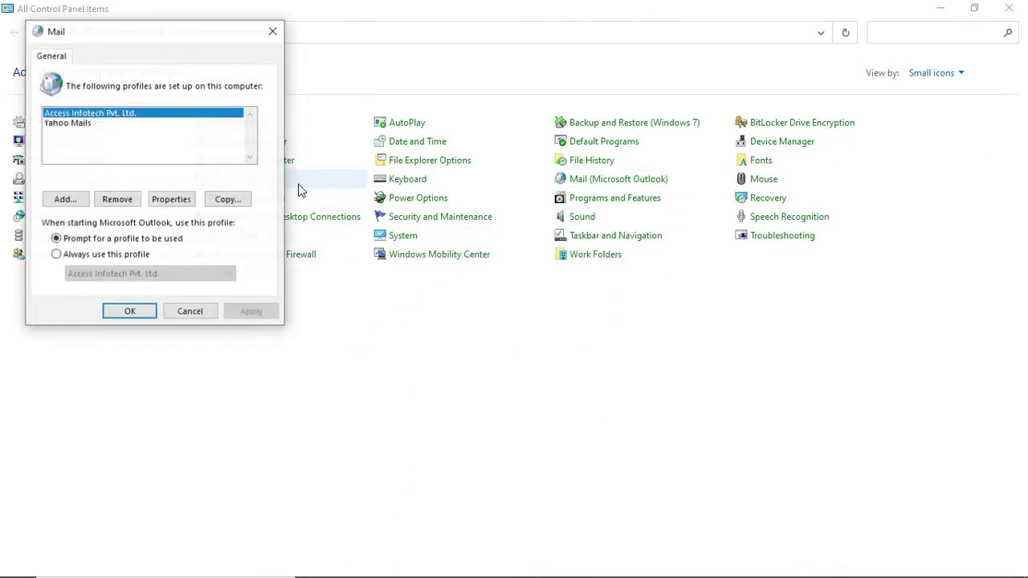
pyautogui.click(70, 200)
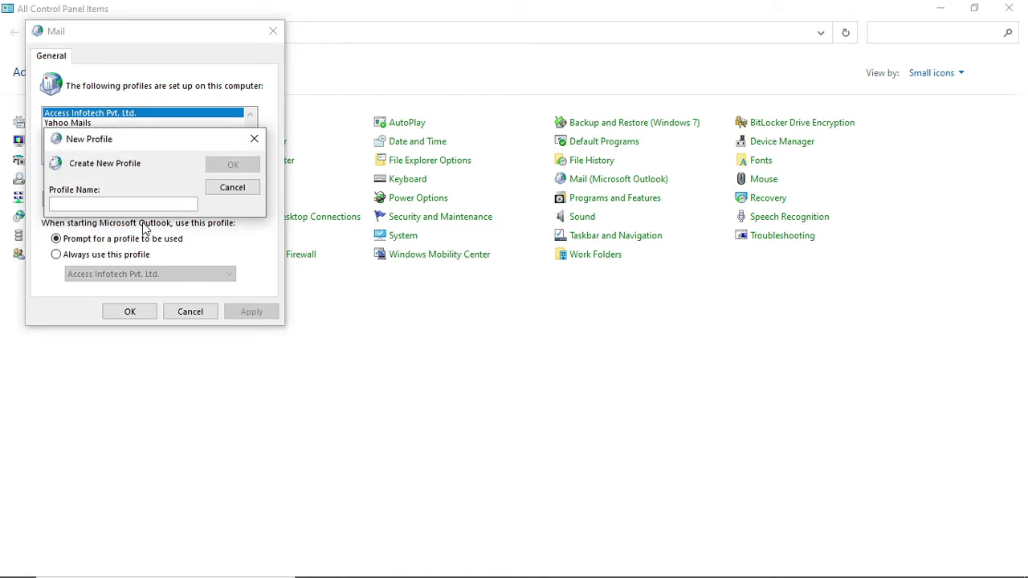
pyautogui.write('Zoho Mails')
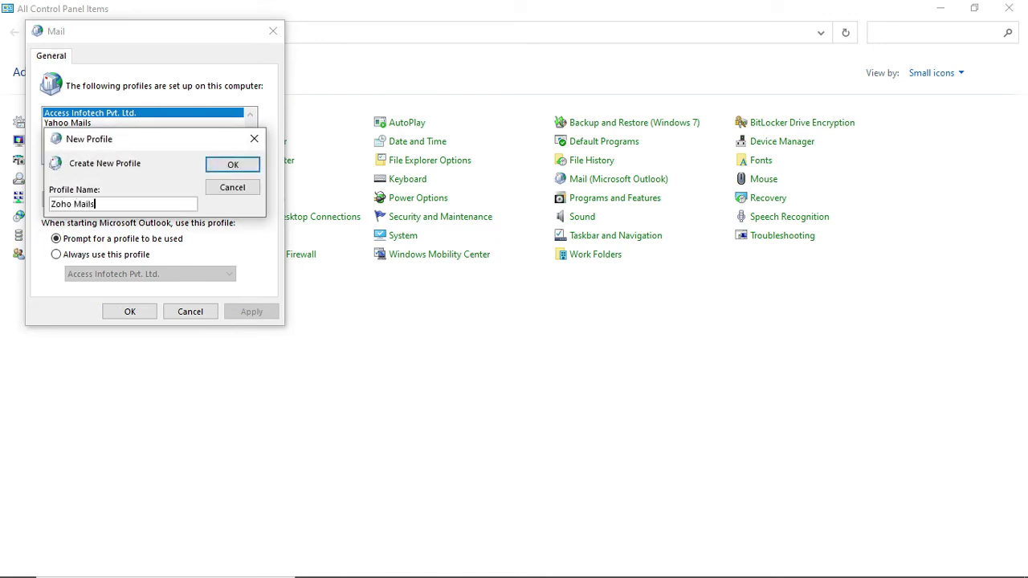
pyautogui.press('Return')
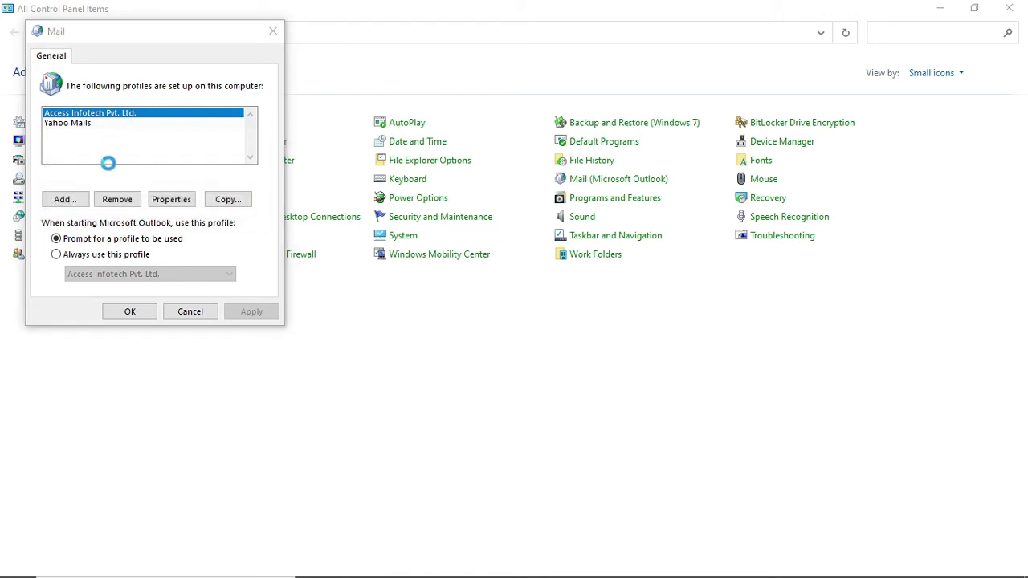
pyautogui.moveTo(313, 45); pyautogui.dragTo(582, 67)
# Step: Choose manual setup with a POP or IMAP account
pyautogui.click(448, 293)
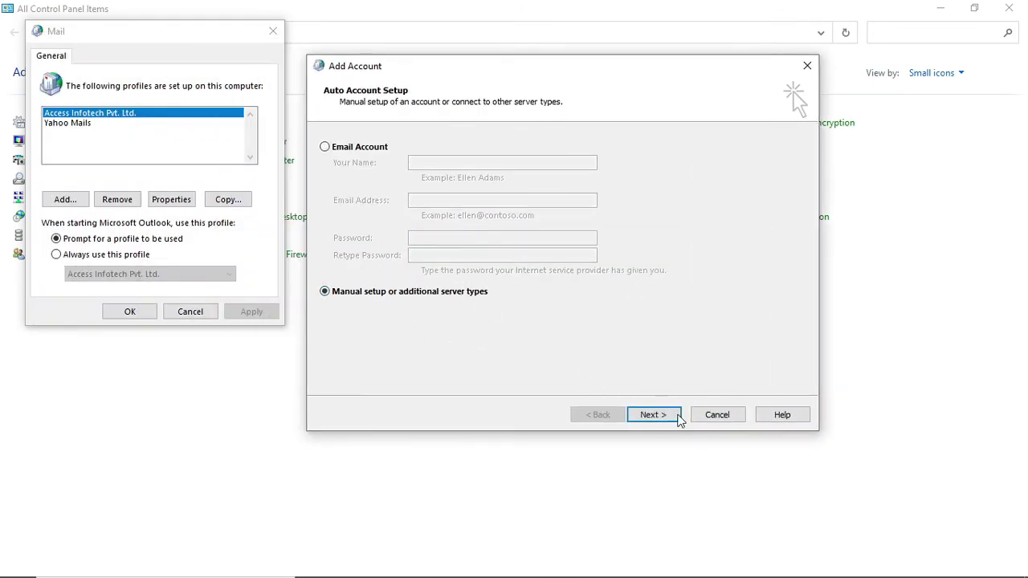
pyautogui.click(659, 416)
pyautogui.click(413, 222)
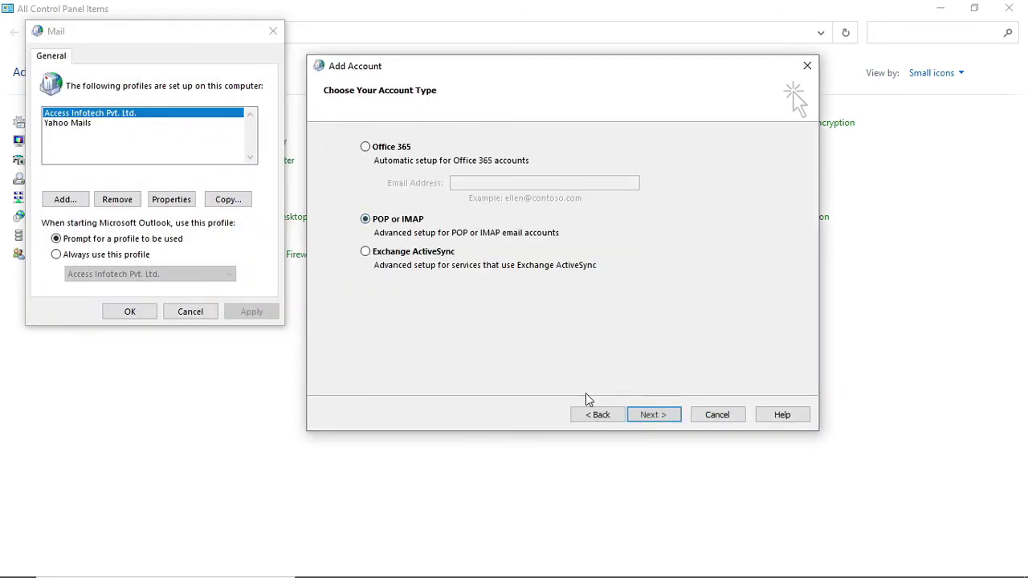
pyautogui.click(659, 415)
# Step: Enter the account holder's name and email, and set the account type to IMAP
pyautogui.click(471, 160)
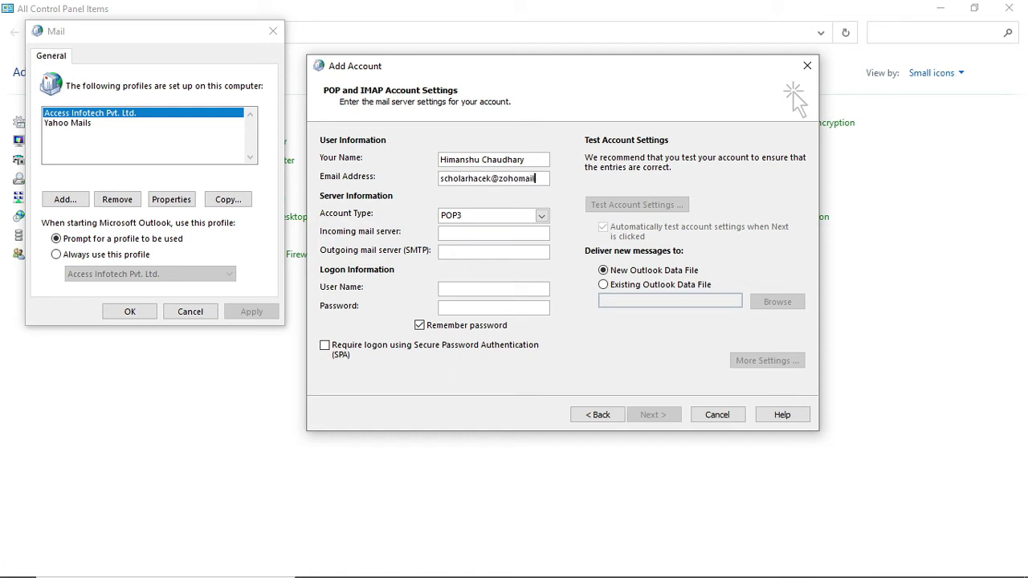
pyautogui.click(482, 215)
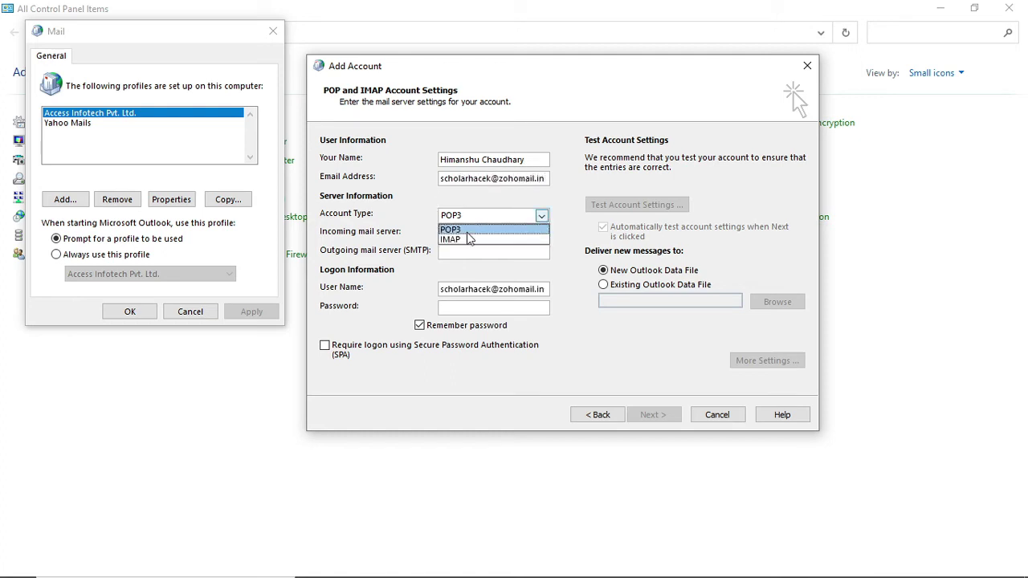
pyautogui.click(453, 233)
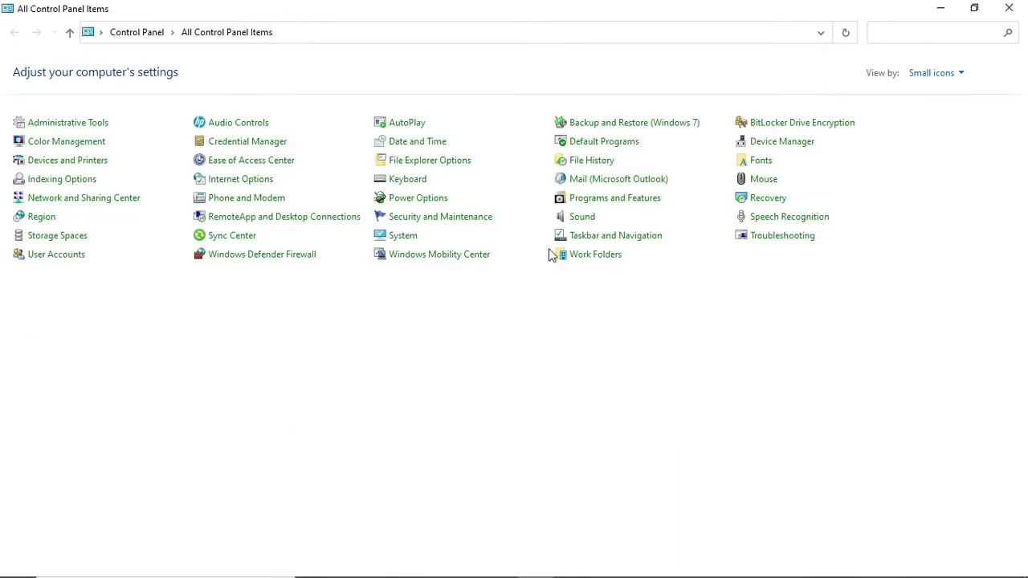
pyautogui.press('alt')
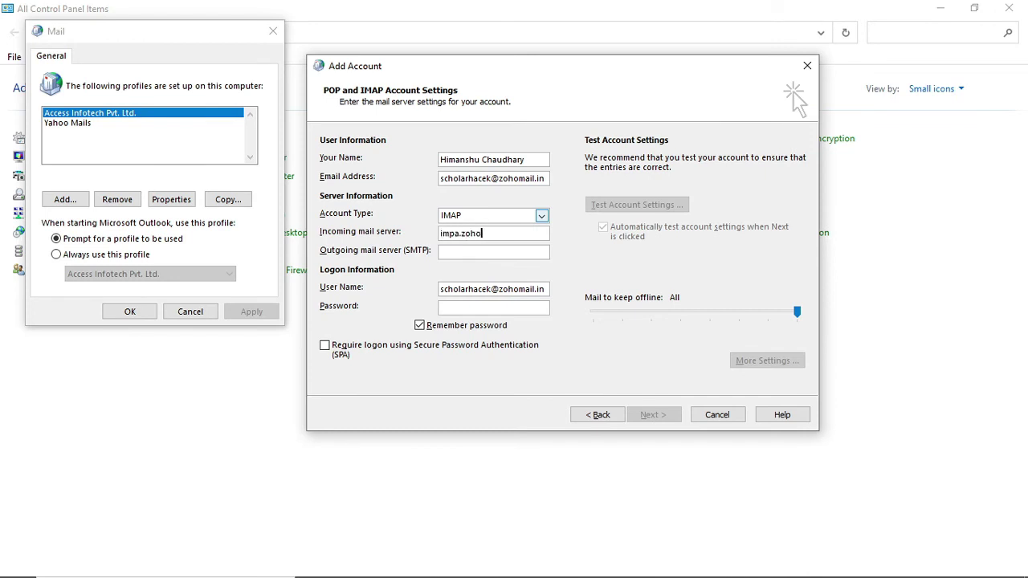
# Step: Set the incoming server to imap.zoho.in and the outgoing server to smtp.zoho.in
pyautogui.press('Tab')
pyautogui.hotkey('ctrl', 'c')
pyautogui.press('Tab')
pyautogui.hotkey('ctrl', 'v')
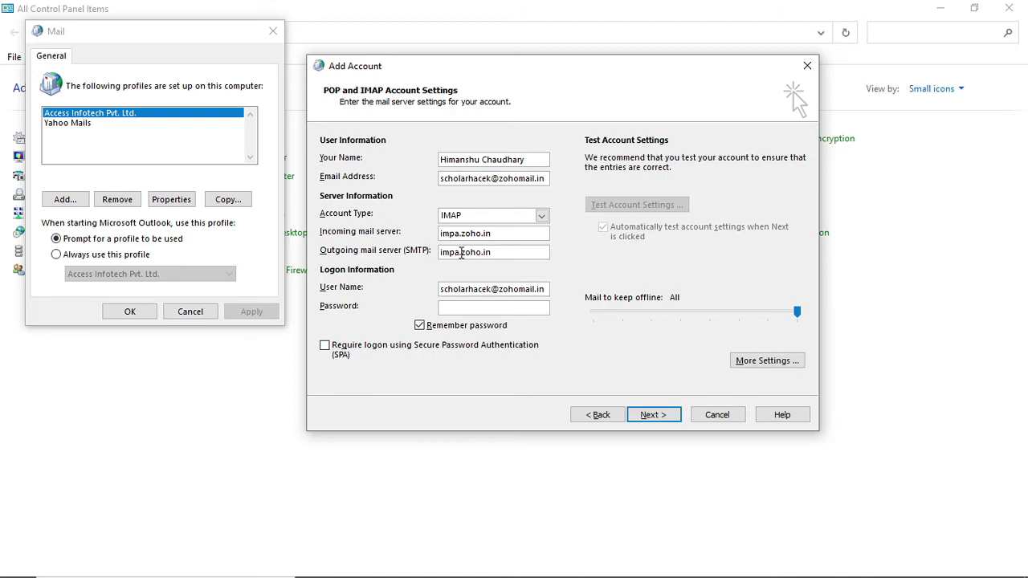
pyautogui.moveTo(462, 253); pyautogui.dragTo(318, 248)
pyautogui.write('smt')
pyautogui.write('tp')
pyautogui.hotkey('shift', 'Tab')
pyautogui.click(458, 237)
pyautogui.press('BackSpace')
pyautogui.press('Right')
# Step: Copy the app password from Notepad and paste it into the password field
pyautogui.hotkey('alt', 'Tab')
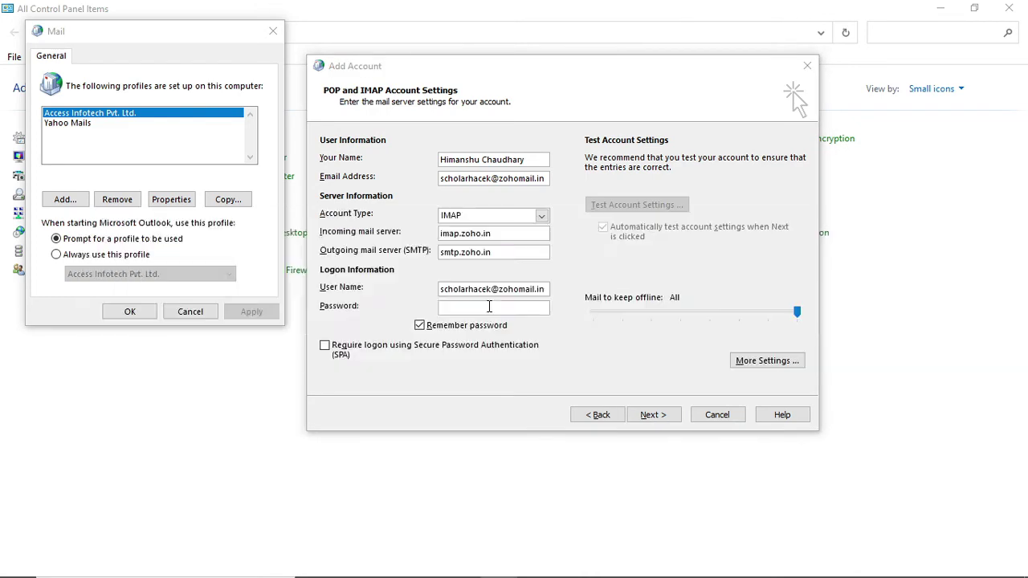
pyautogui.hotkey('alt', 'Tab')
pyautogui.hotkey('shift', 'End')
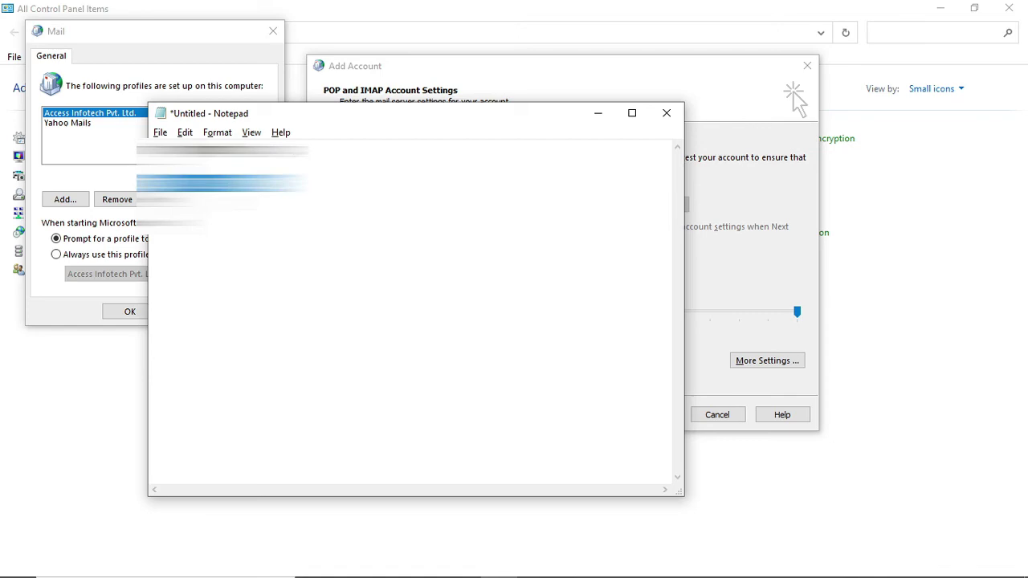
pyautogui.hotkey('ctrl', 'c')
pyautogui.hotkey('alt', 'Tab')
pyautogui.click(473, 309)
pyautogui.hotkey('ctrl', 'v')
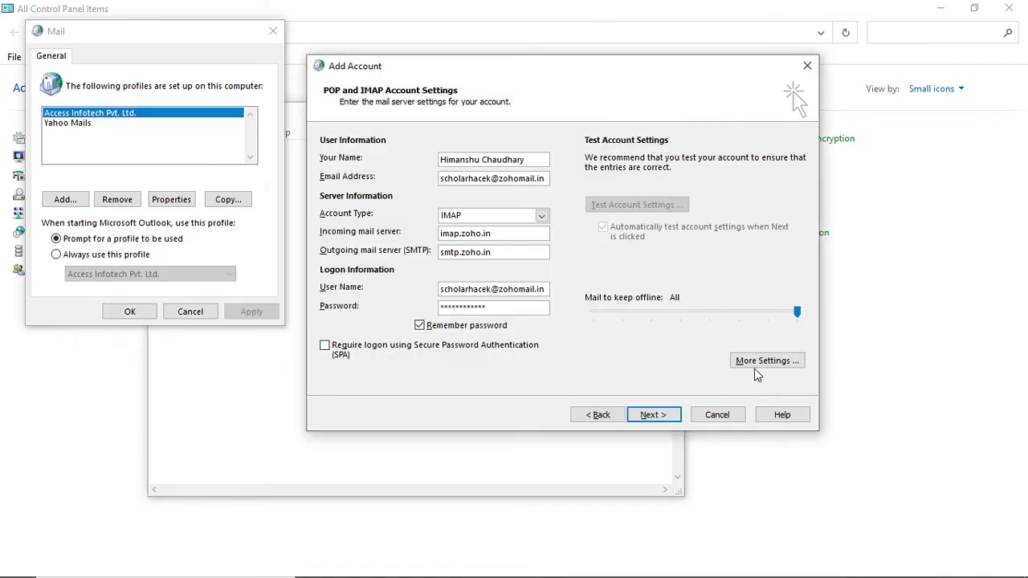
# Step: In More Settings, require authentication for the outgoing SMTP server
pyautogui.click(756, 368)
pyautogui.click(408, 178)
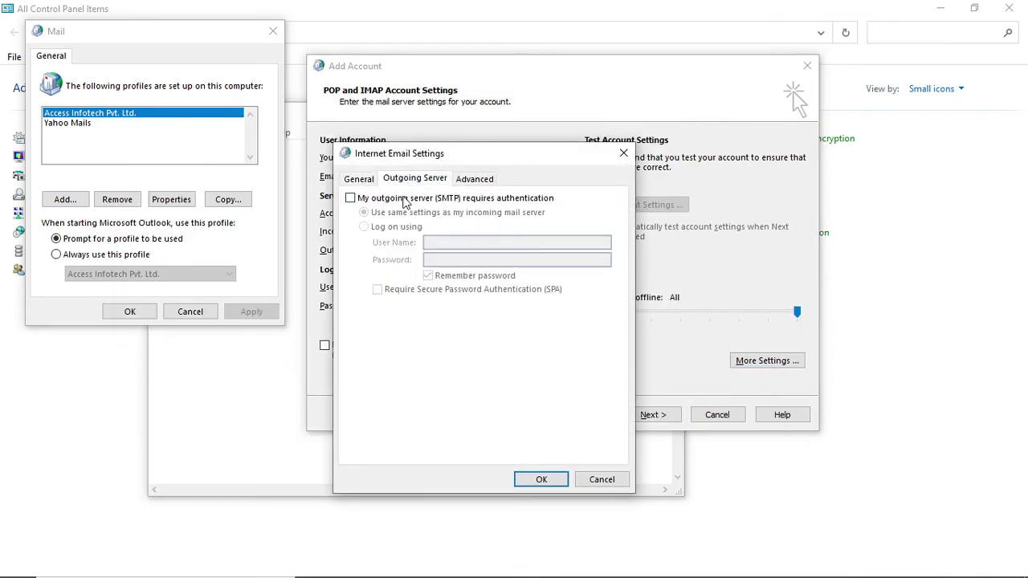
pyautogui.click(404, 199)
# Step: Use SSL/TLS for both servers, keep IMAP port 993, set SMTP port 465, and confirm
pyautogui.click(474, 178)
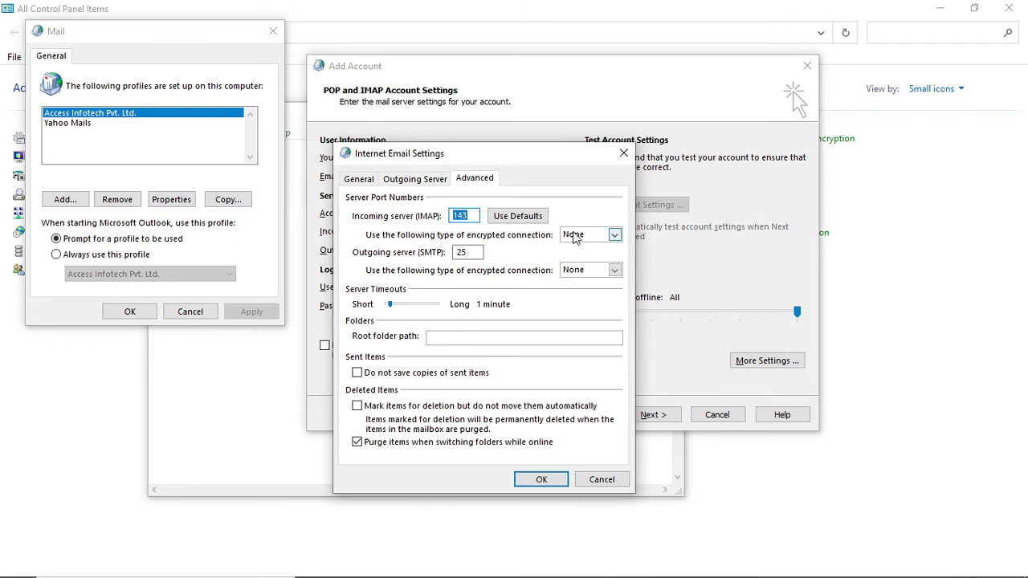
pyautogui.click(572, 234)
pyautogui.click(583, 255)
pyautogui.click(587, 273)
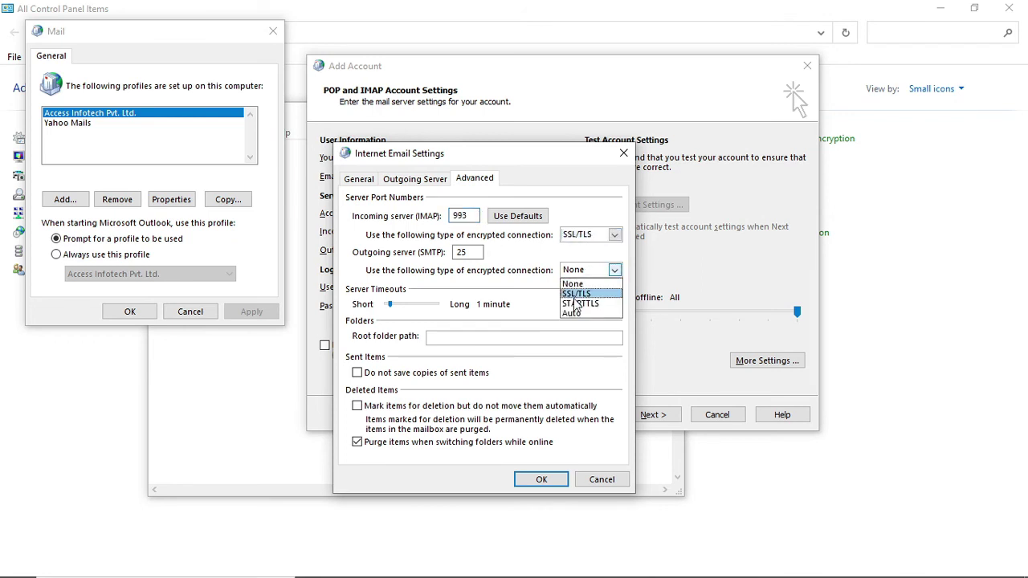
pyautogui.click(577, 294)
pyautogui.click(472, 216)
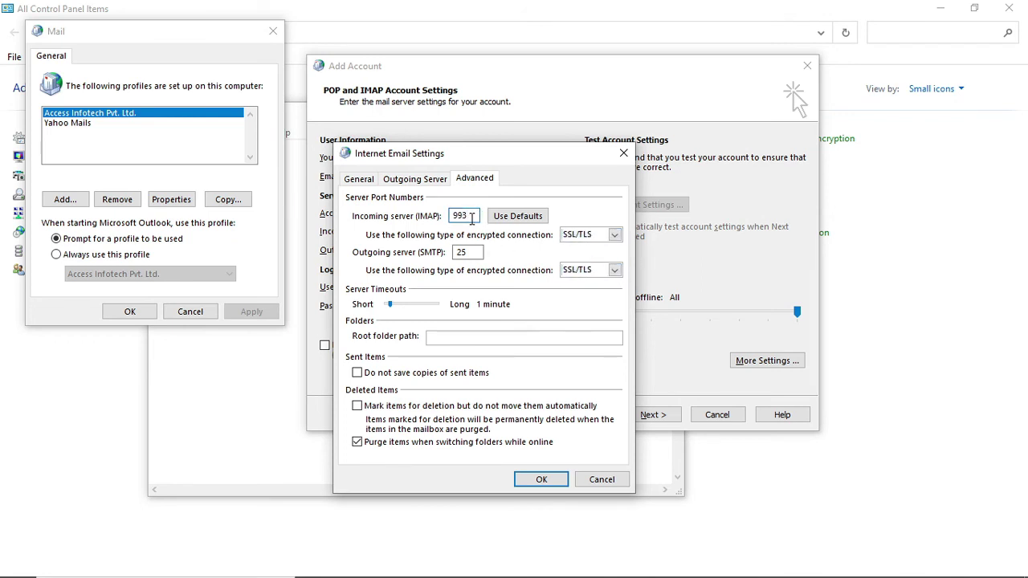
pyautogui.doubleClick(472, 252)
pyautogui.write('465')
pyautogui.click(544, 481)
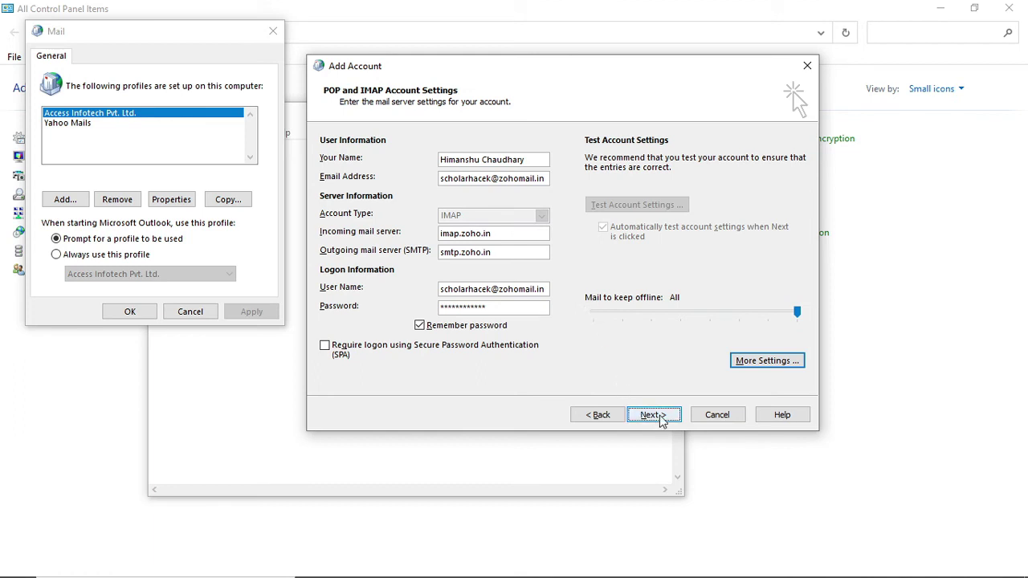
# Step: Run the account settings test, close the successful results, and finish adding the Zoho account
pyautogui.click(657, 416)
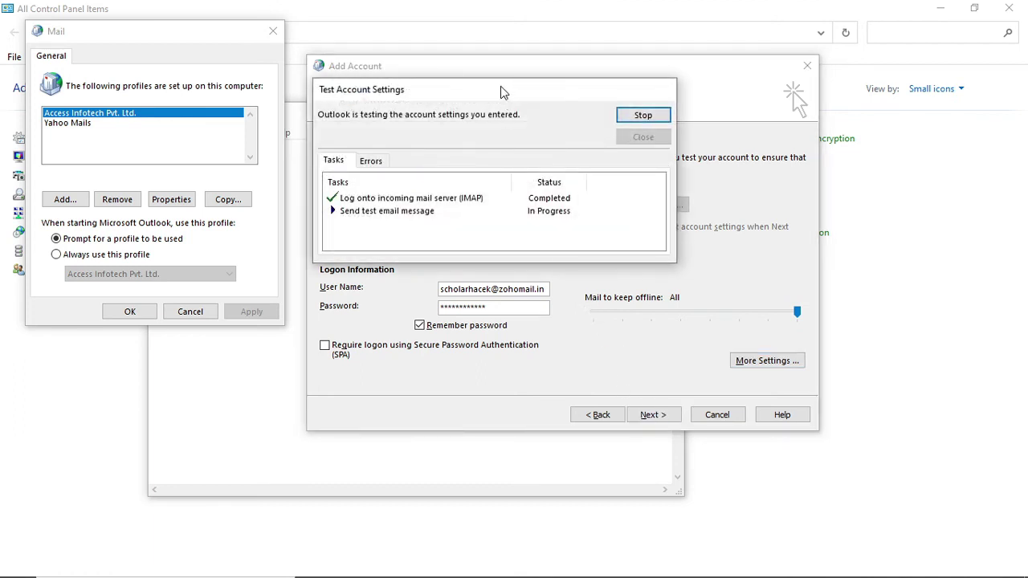
pyautogui.moveTo(504, 110); pyautogui.dragTo(660, 133)
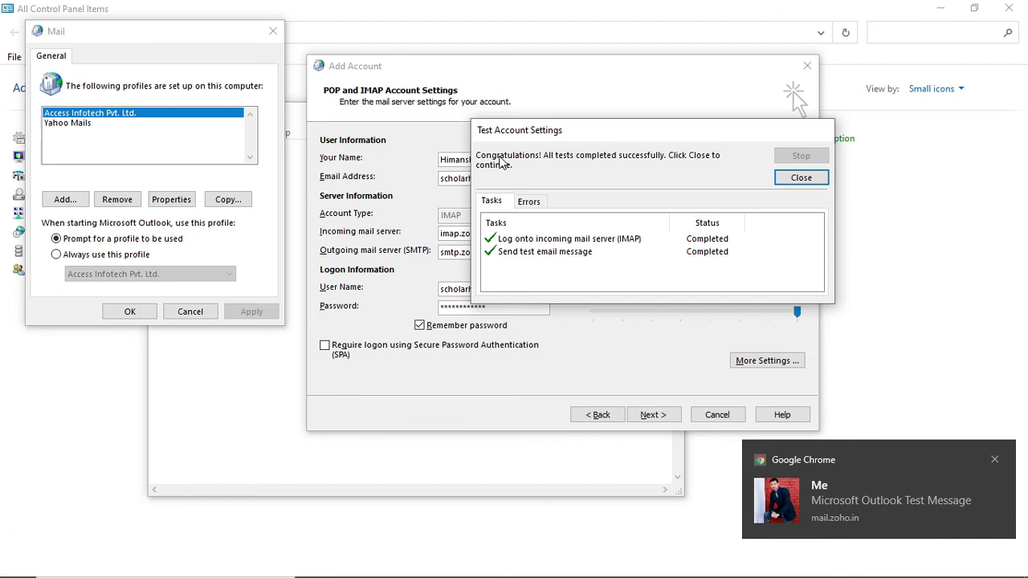
pyautogui.click(801, 175)
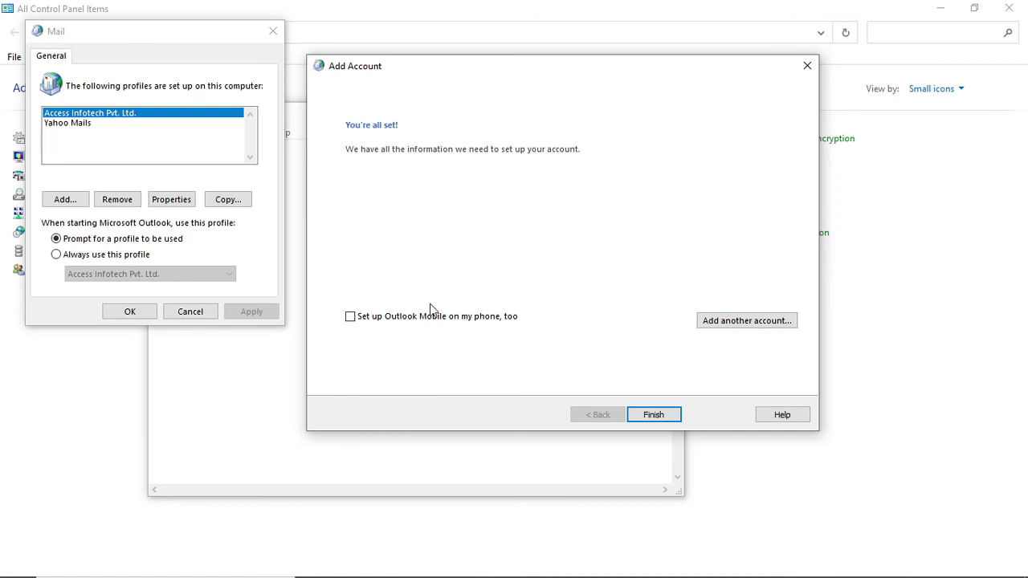
pyautogui.click(662, 415)
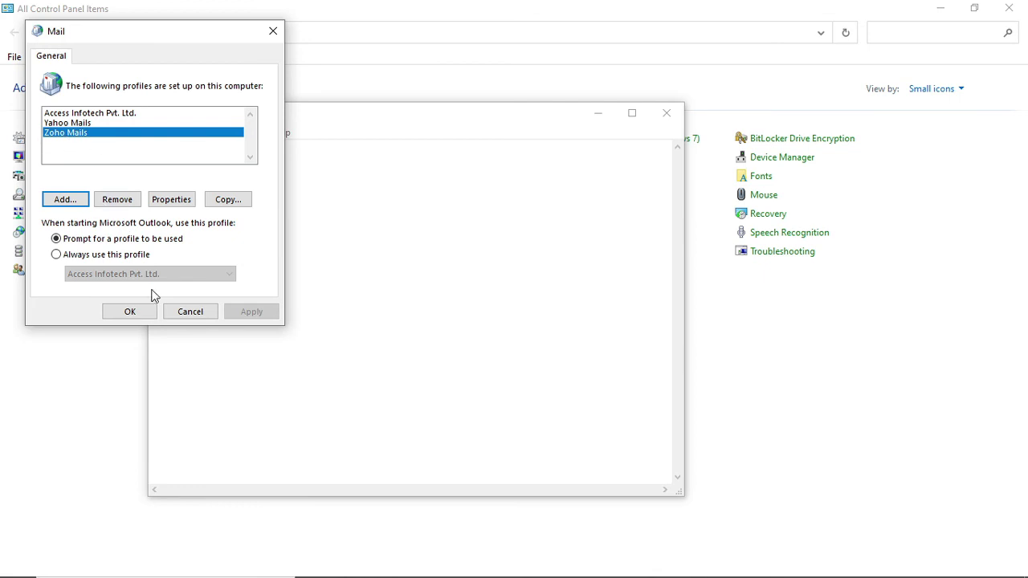
# Step: Close the Mail profile list and close Notepad without saving
pyautogui.click(127, 313)
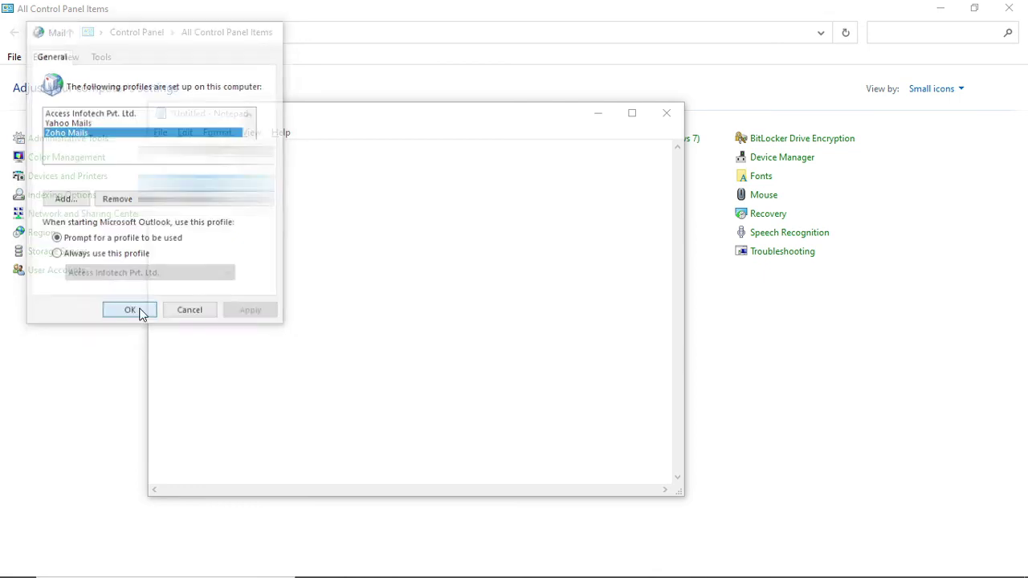
pyautogui.click(668, 115)
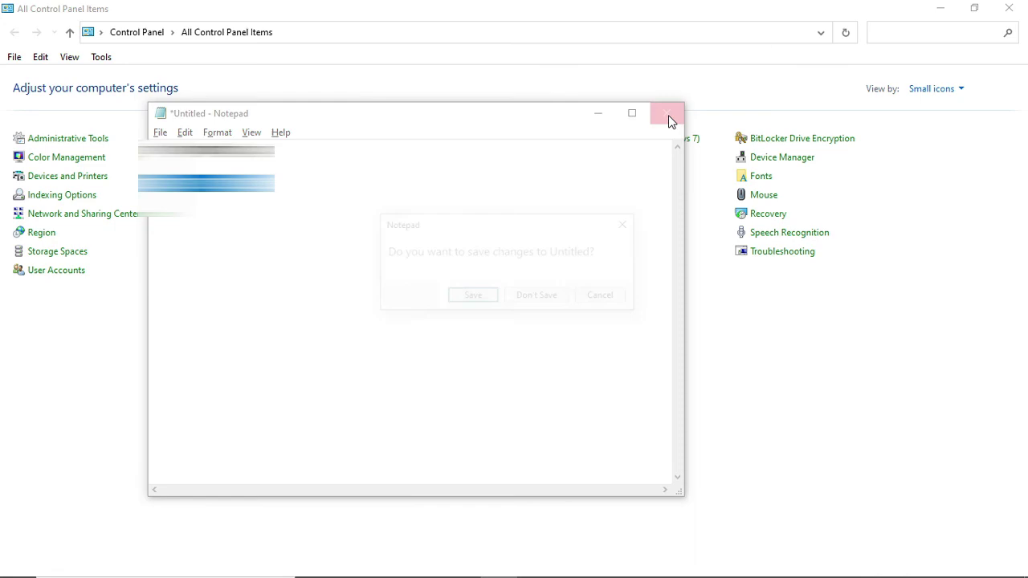
pyautogui.click(551, 301)
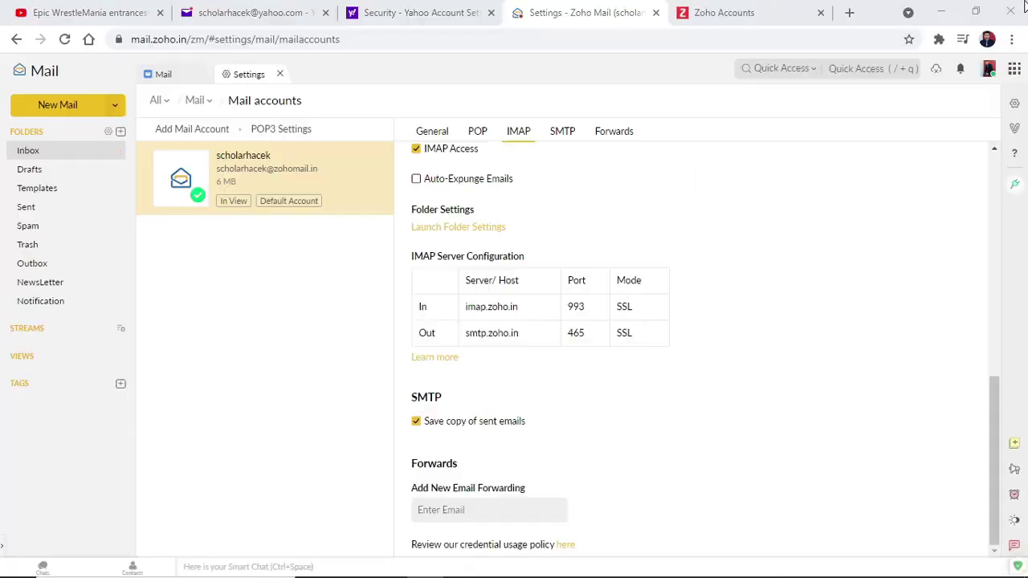
# Step: Launch Outlook from Start using the Zoho Mails profile
pyautogui.press('super')
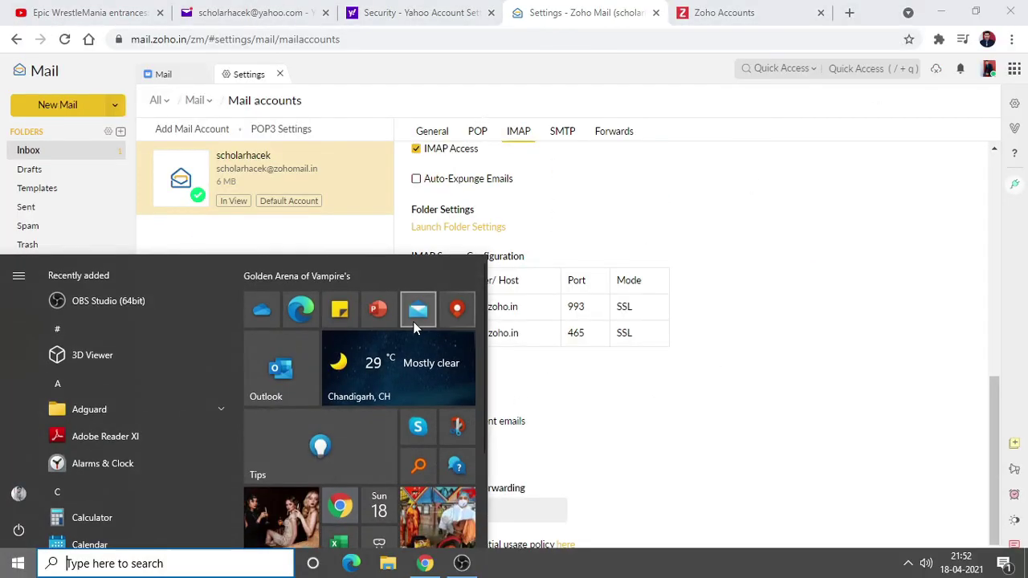
pyautogui.click(281, 383)
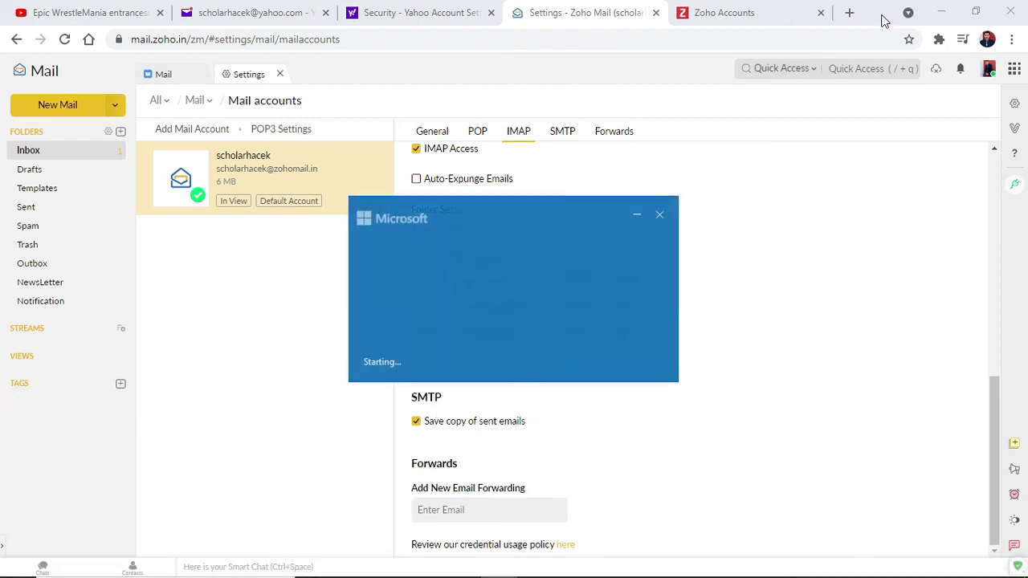
pyautogui.click(530, 288)
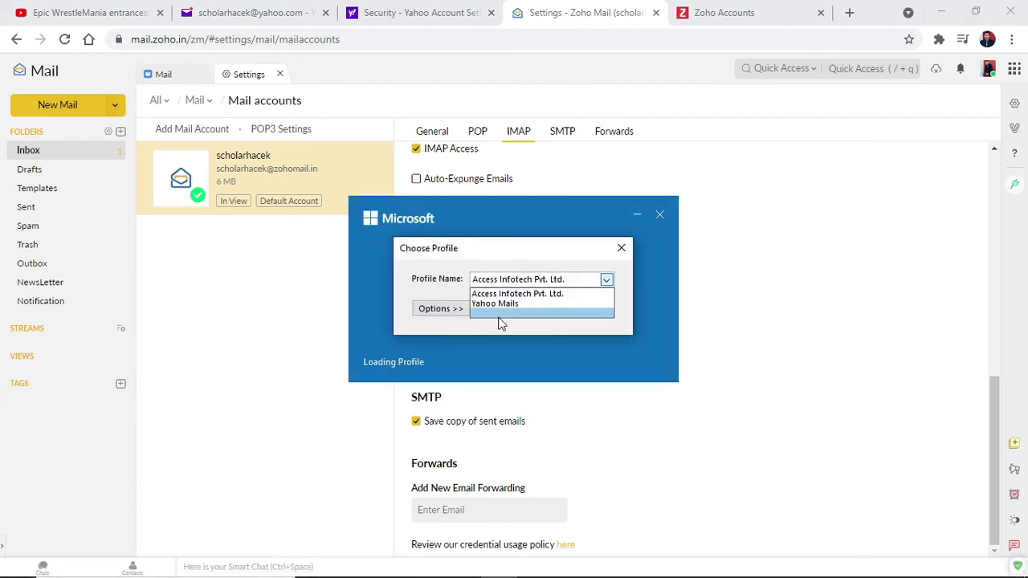
pyautogui.click(510, 314)
pyautogui.click(518, 311)
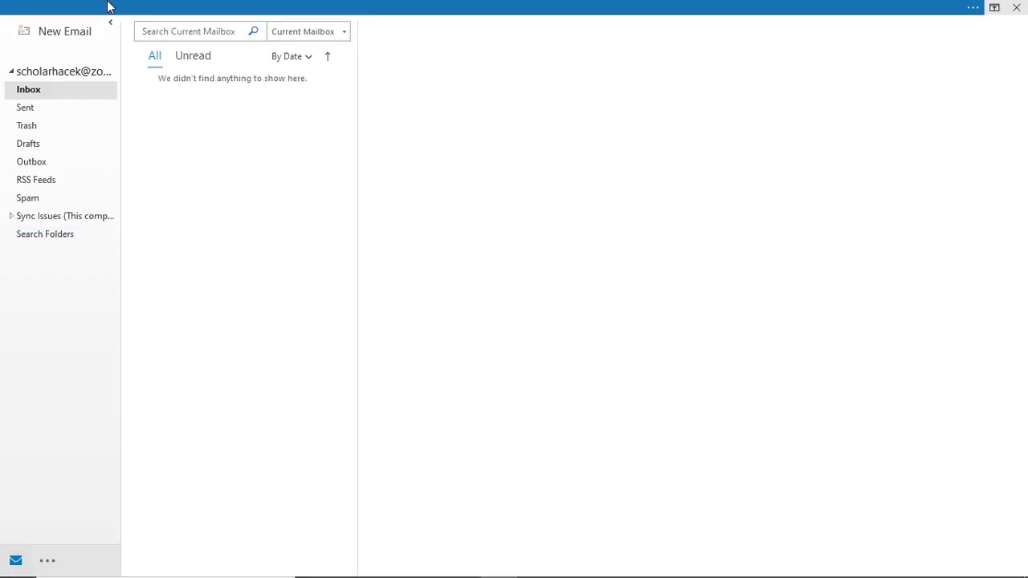
# Step: Run Send/Receive All Folders to download the Zoho inbox messages
pyautogui.click(175, 6)
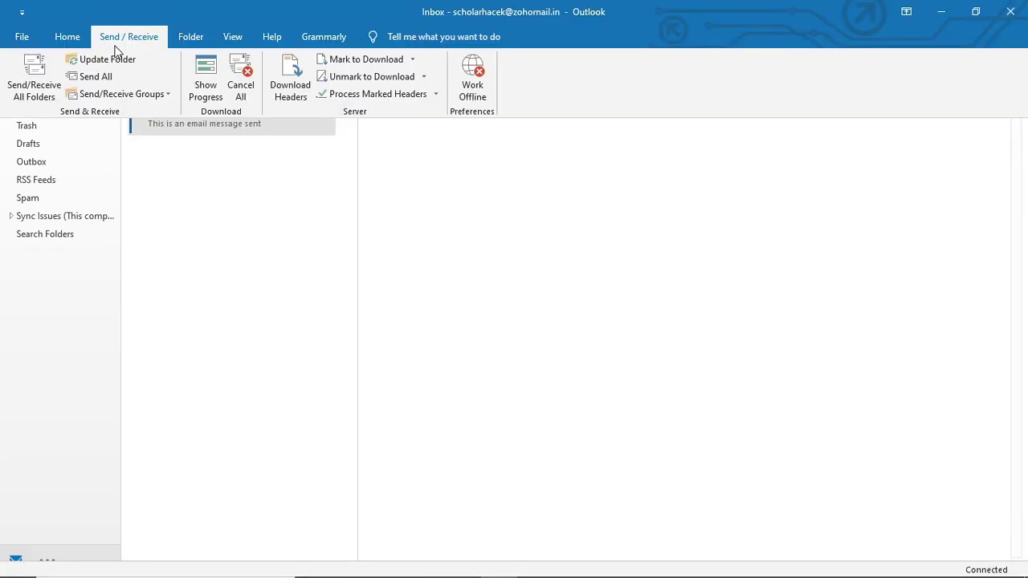
pyautogui.click(32, 88)
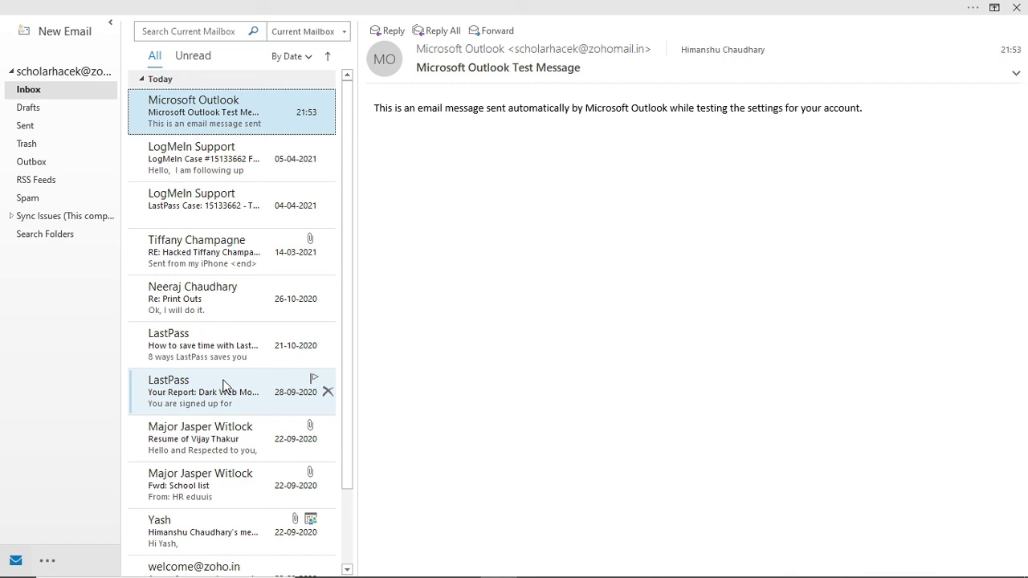
# Step: Exit Outlook, leaving Chrome's New Tab page in front
pyautogui.click(1015, 7)
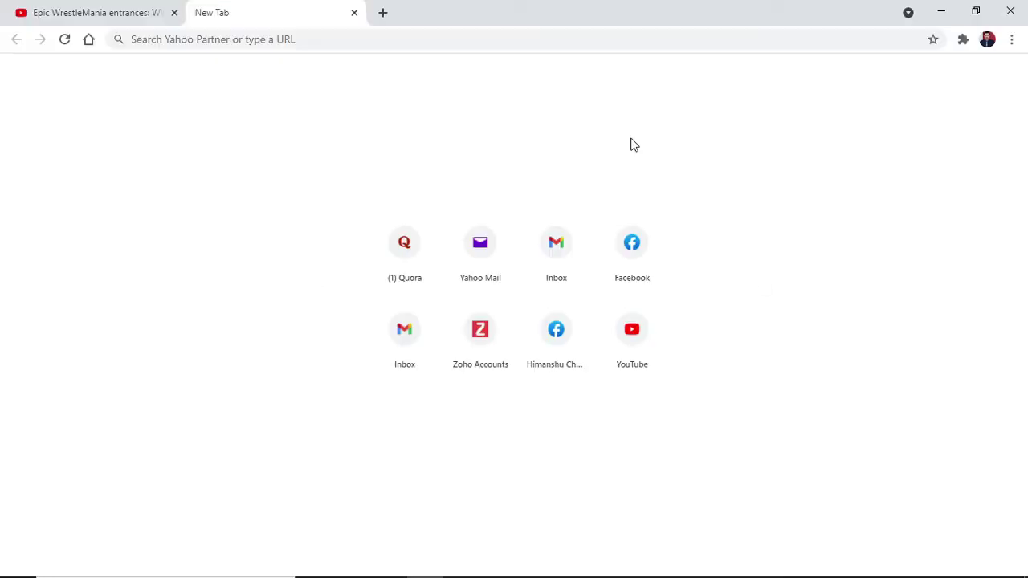